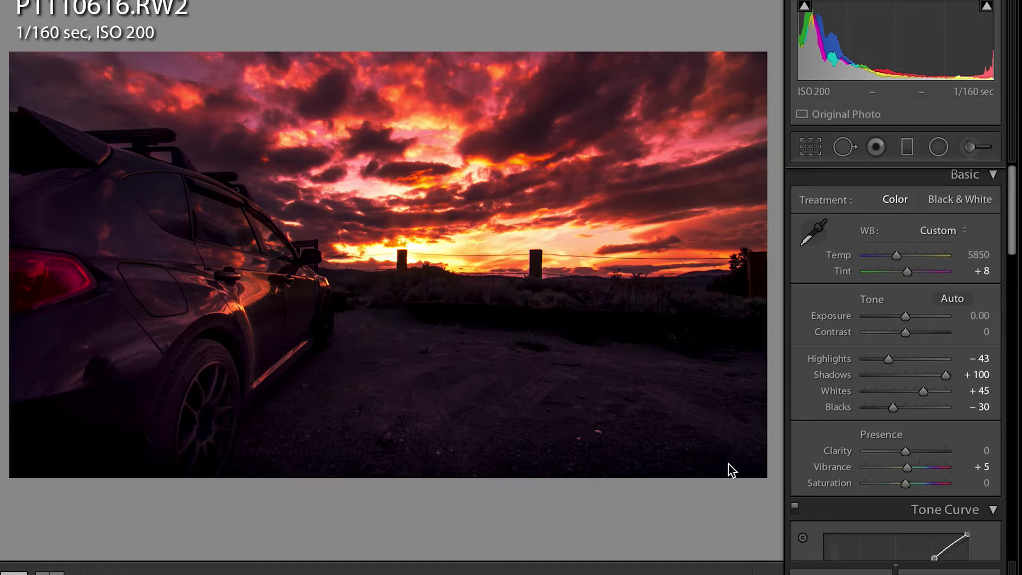
- Reset the Basic adjustments, then shift Tint from -21 to +6 toward magenta
left_click(950, 572)
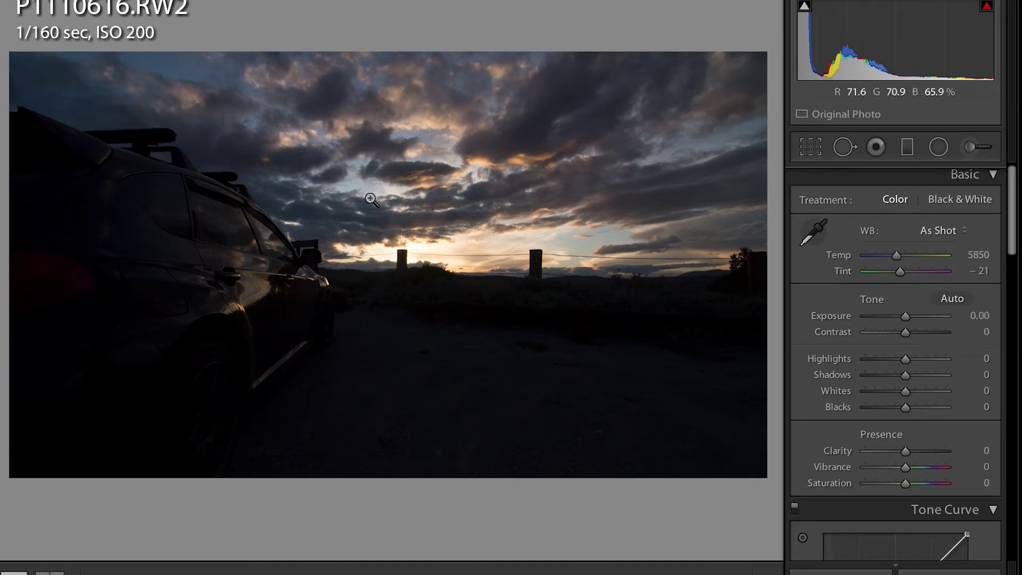
left_click_drag(890, 270, 908, 274)
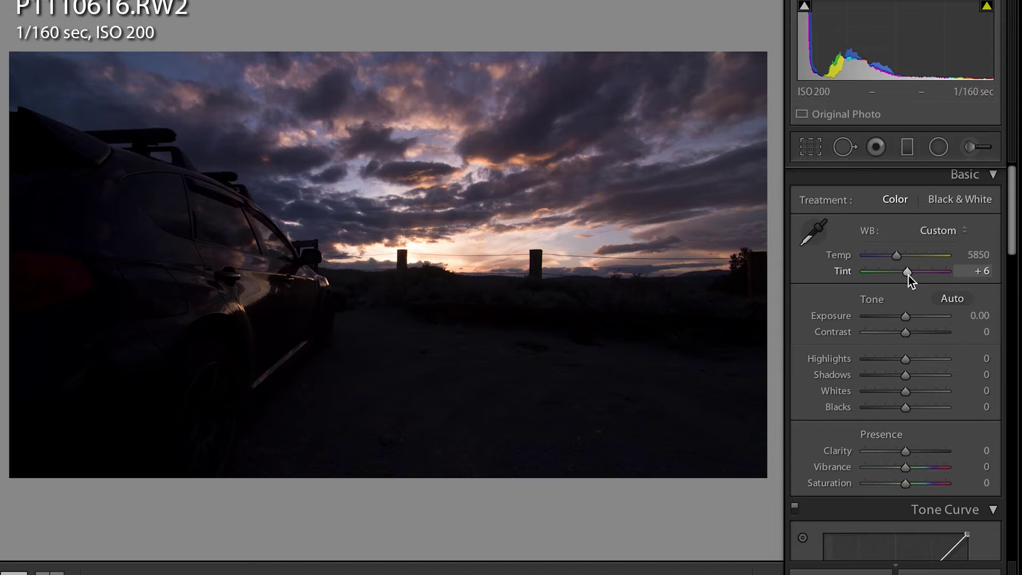
- Enter a Tint of +8, then drag Highlights to -31 and Shadows to +100
key("Up")
left_click(981, 270)
type("8")
key("Return")
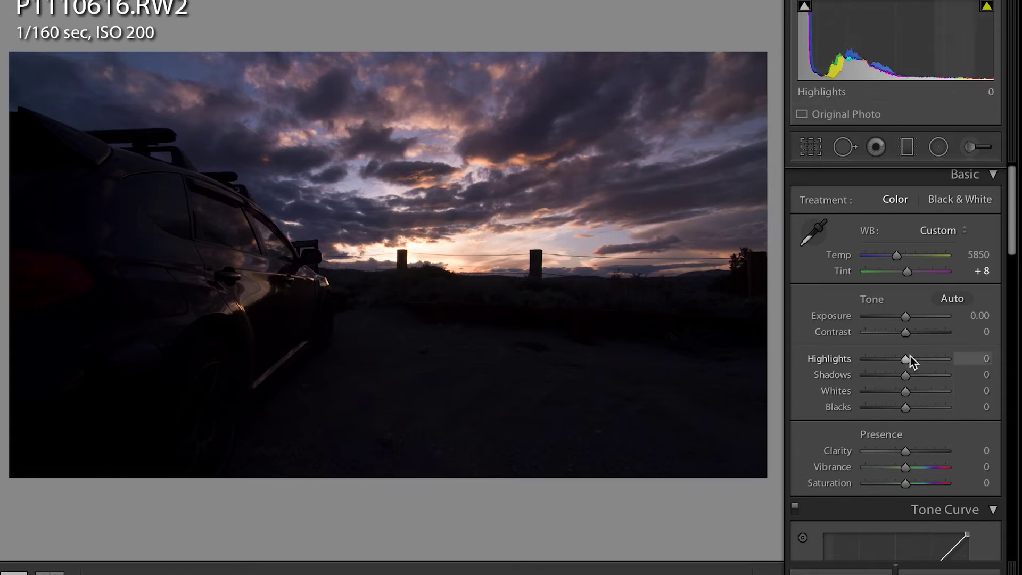
mouse_move(909, 358)
left_mouse_down()
mouse_move(886, 364)
mouse_move(895, 363)
left_mouse_up()
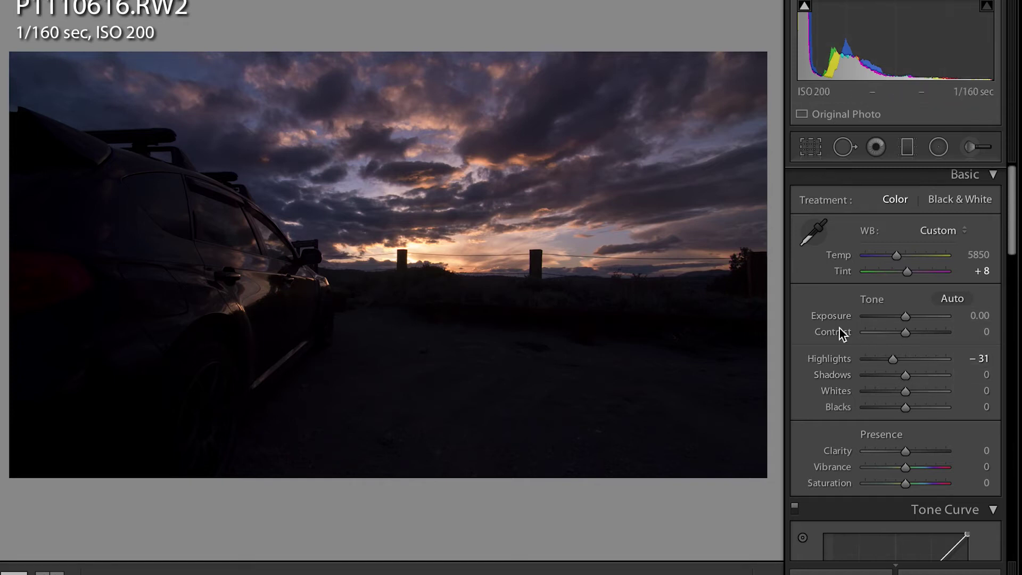
left_click_drag(906, 376, 947, 375)
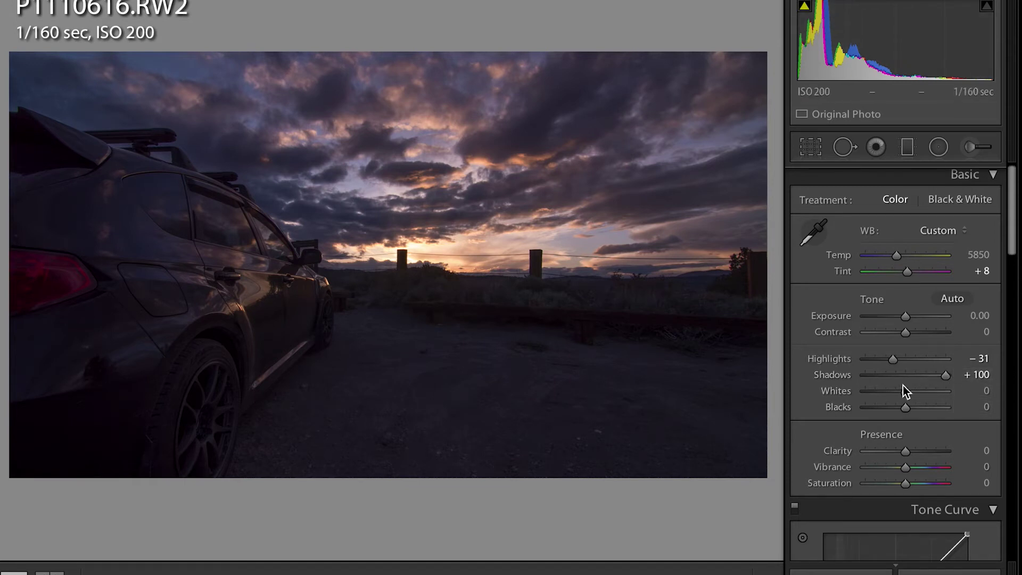
- Raise Whites to +46, lower Blacks to -31, and settle Vibrance at +5
left_click_drag(906, 392, 923, 392)
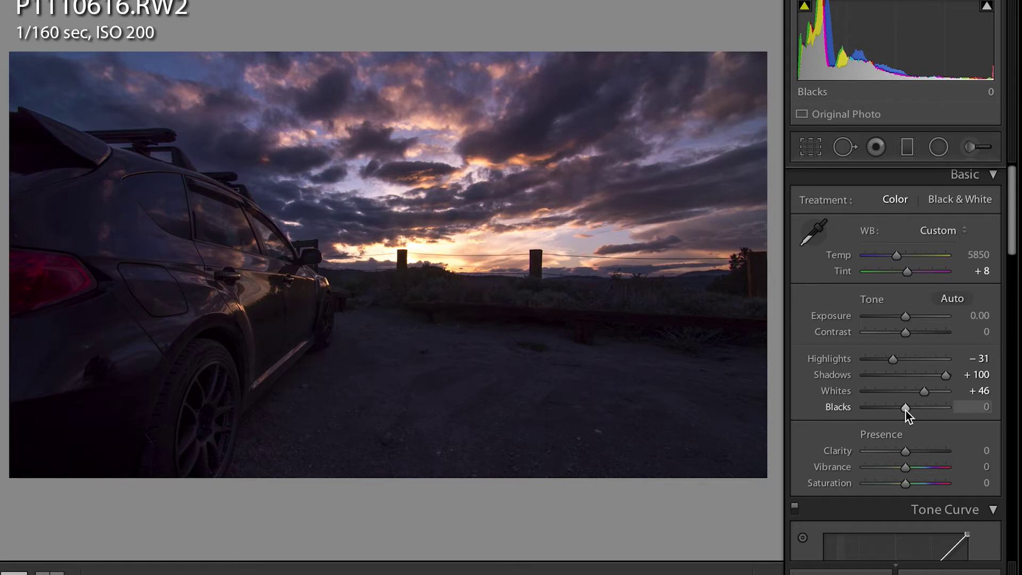
left_click_drag(906, 412, 893, 412)
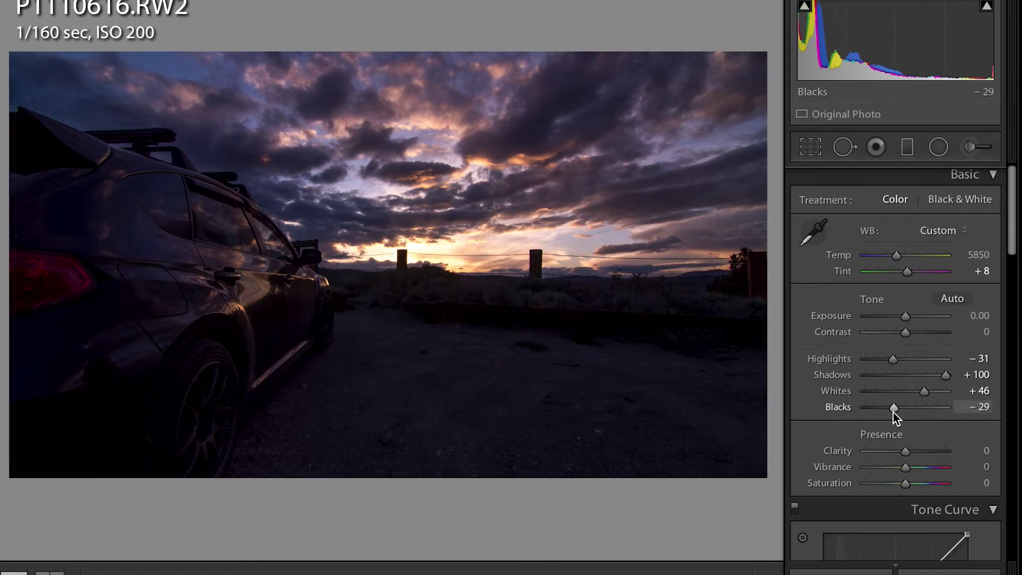
left_click_drag(893, 412, 892, 413)
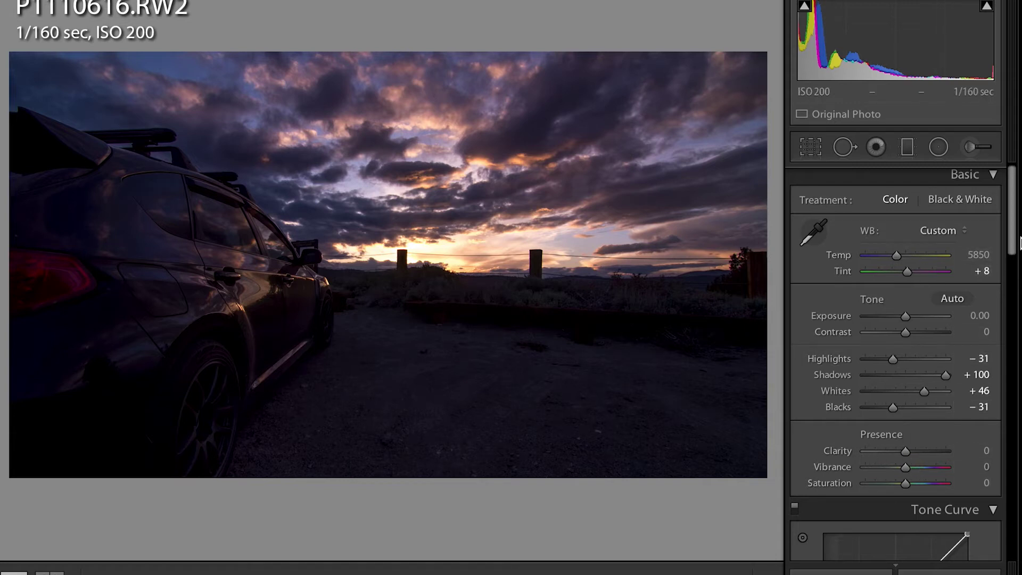
left_click_drag(1014, 240, 1016, 286)
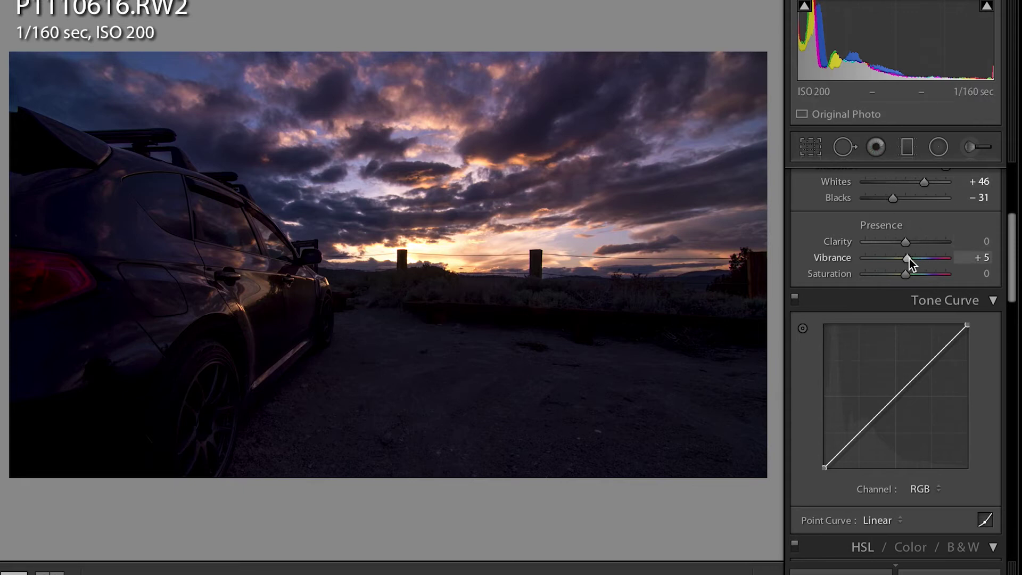
left_click_drag(908, 259, 909, 259)
key("ctrl+z")
- Add a raised upper point and a lowered shadow point to the RGB tone curve
scroll(1014, 259, "down", 3)
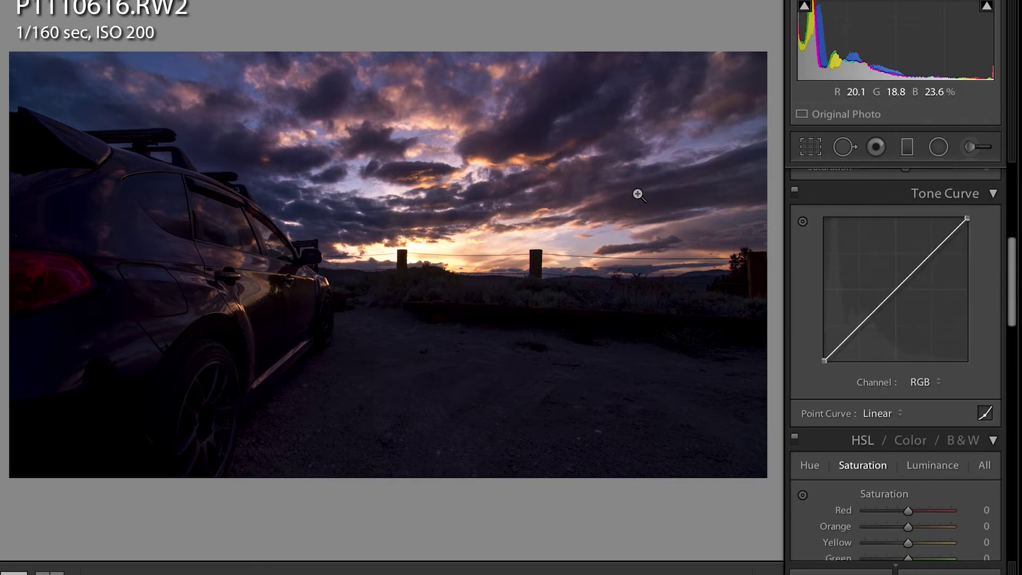
left_click(929, 256)
left_click_drag(930, 256, 927, 252)
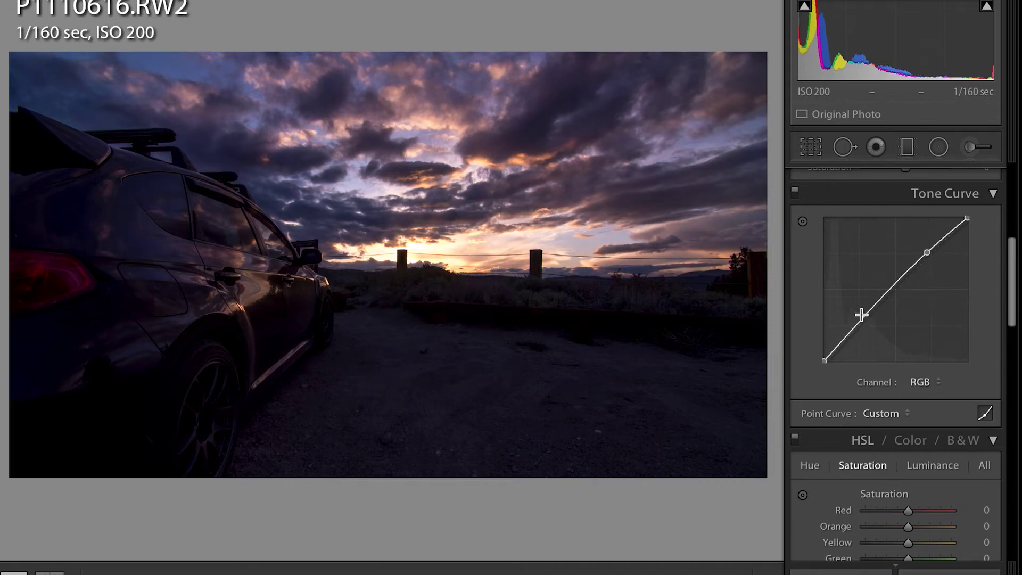
mouse_move(862, 319)
left_mouse_down()
mouse_move(863, 303)
mouse_move(868, 321)
left_mouse_up()
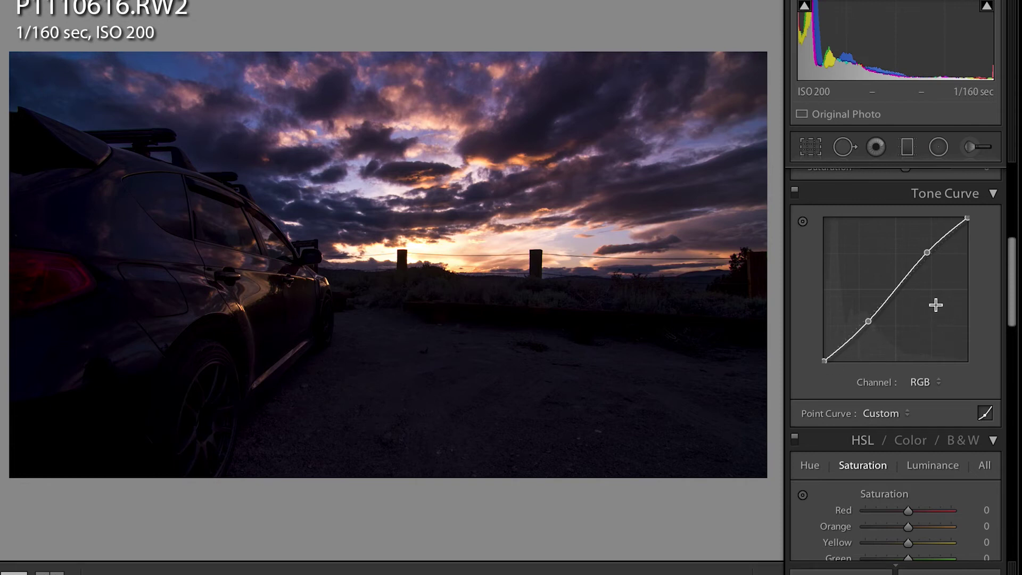
left_click_drag(1009, 275, 1017, 307)
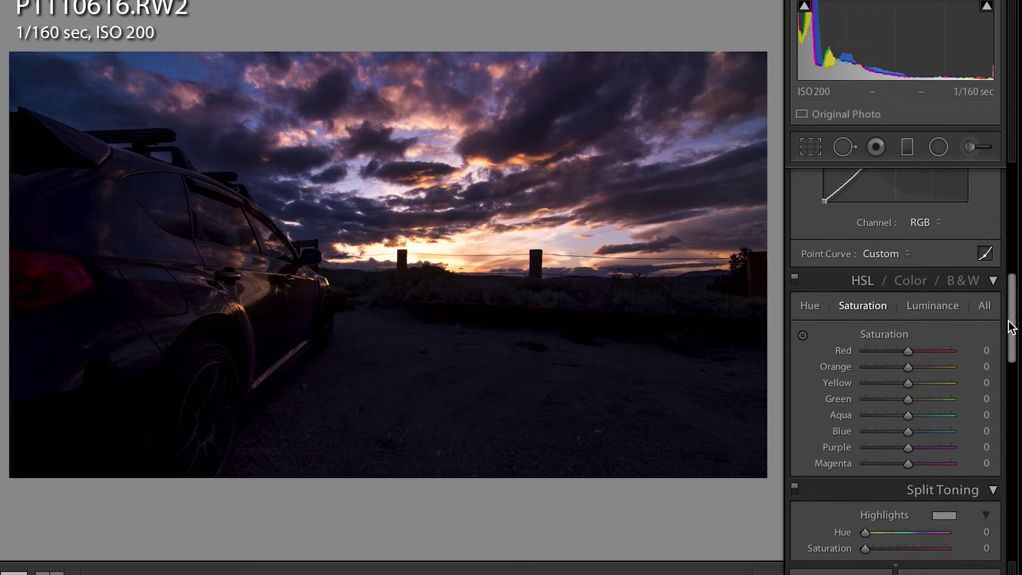
- Tone the Split Toning highlights with Hue 29 at Saturation 100
left_click_drag(1017, 319, 1018, 387)
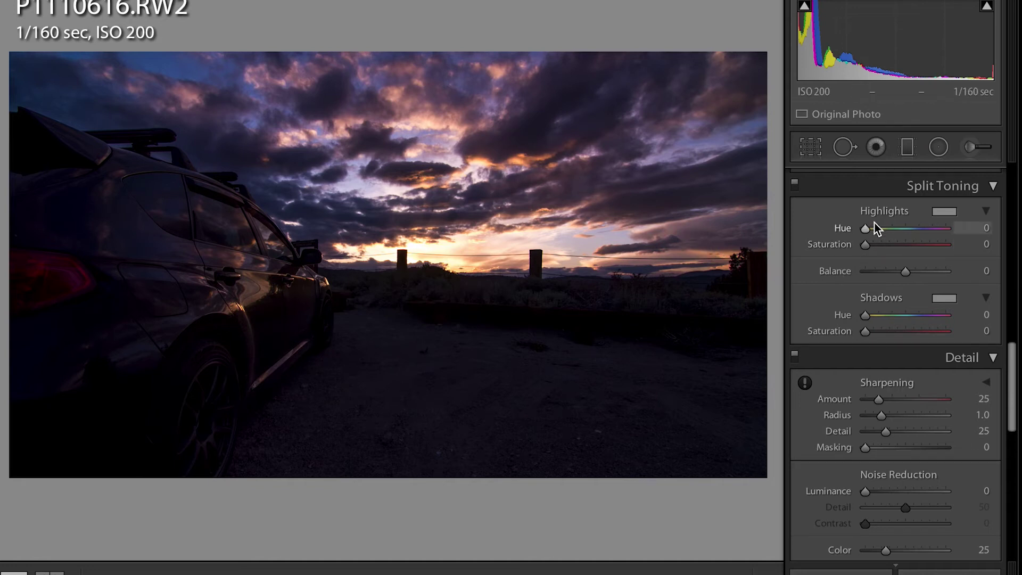
left_click_drag(866, 232, 871, 233)
left_click_drag(865, 250, 1011, 261)
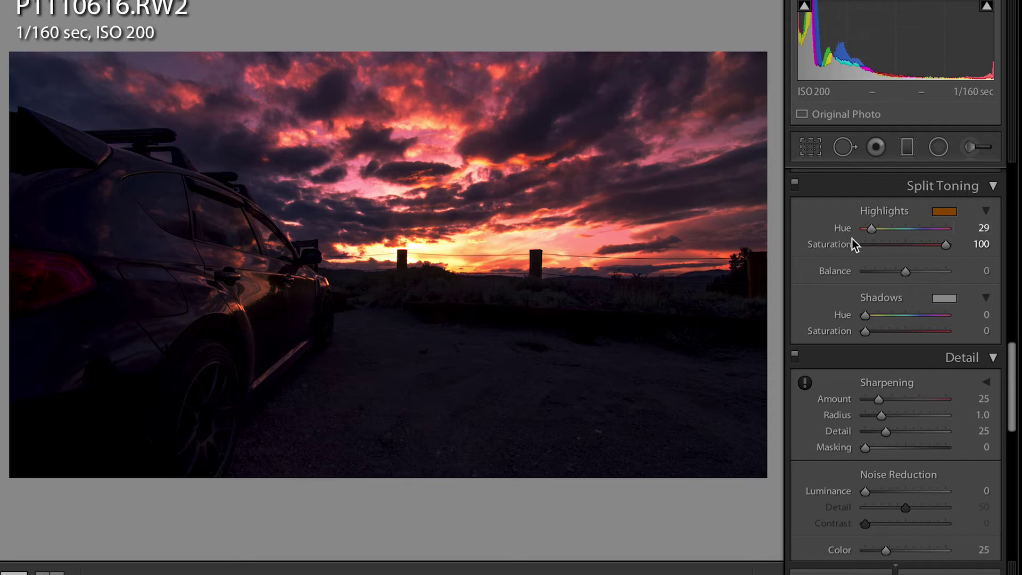
mouse_move(873, 230)
left_mouse_down()
mouse_move(916, 232)
mouse_move(867, 238)
left_mouse_up()
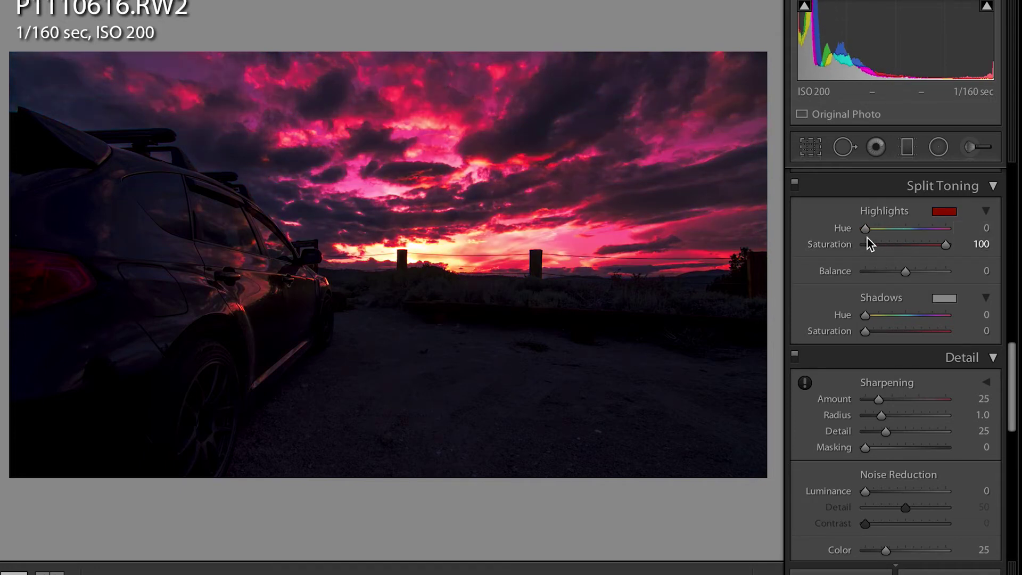
key("ctrl+z")
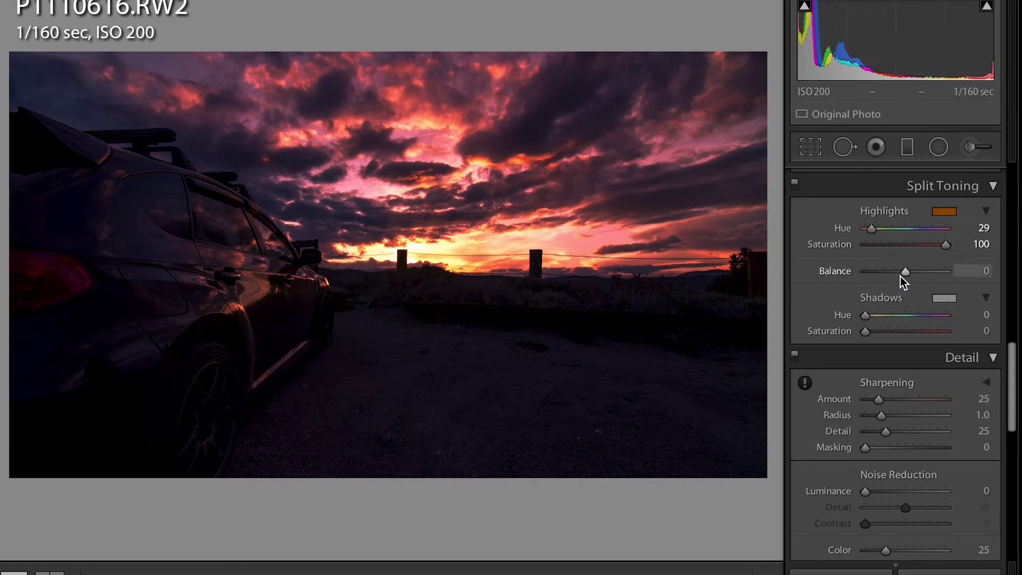
- Set highlight Hue to 37, Balance to +37 and Shadows Saturation to 8
left_click(984, 228)
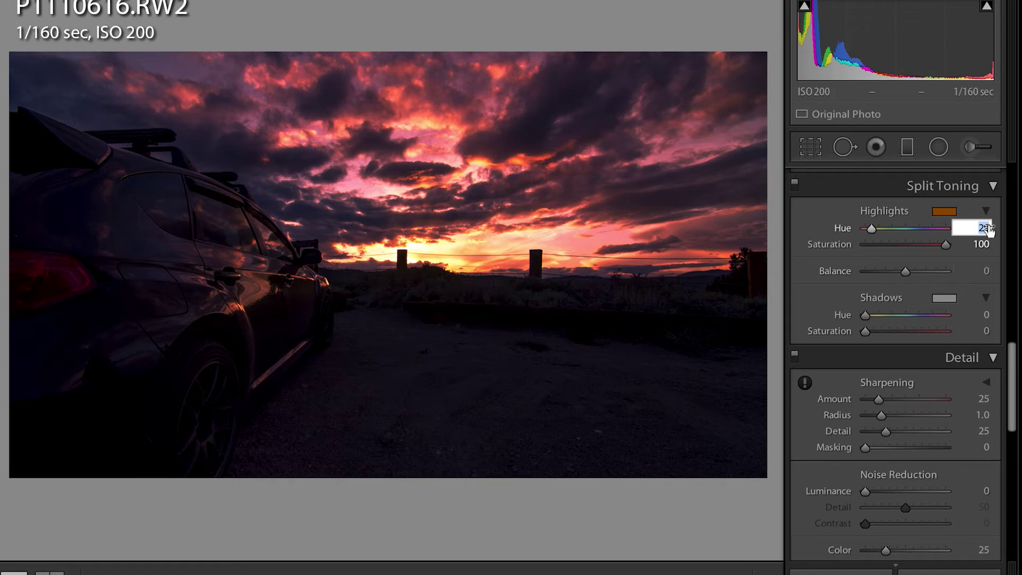
type("37")
key("Return")
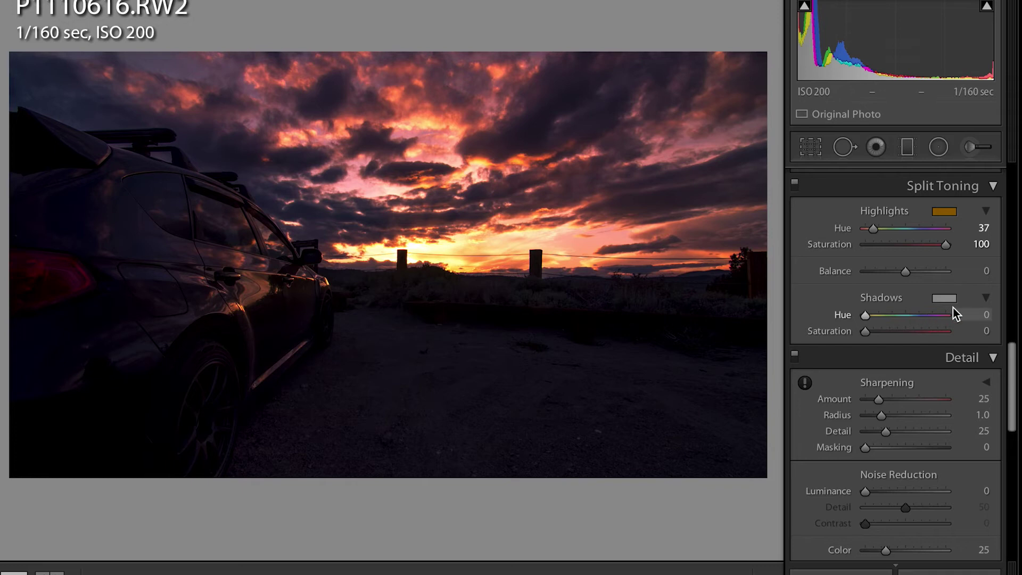
left_click(994, 272)
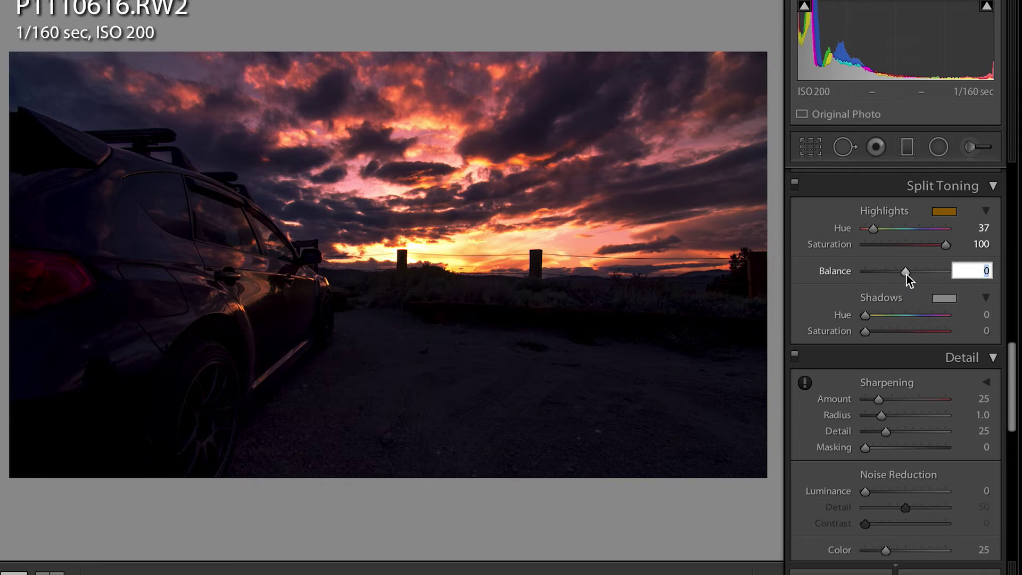
left_click_drag(906, 275, 921, 272)
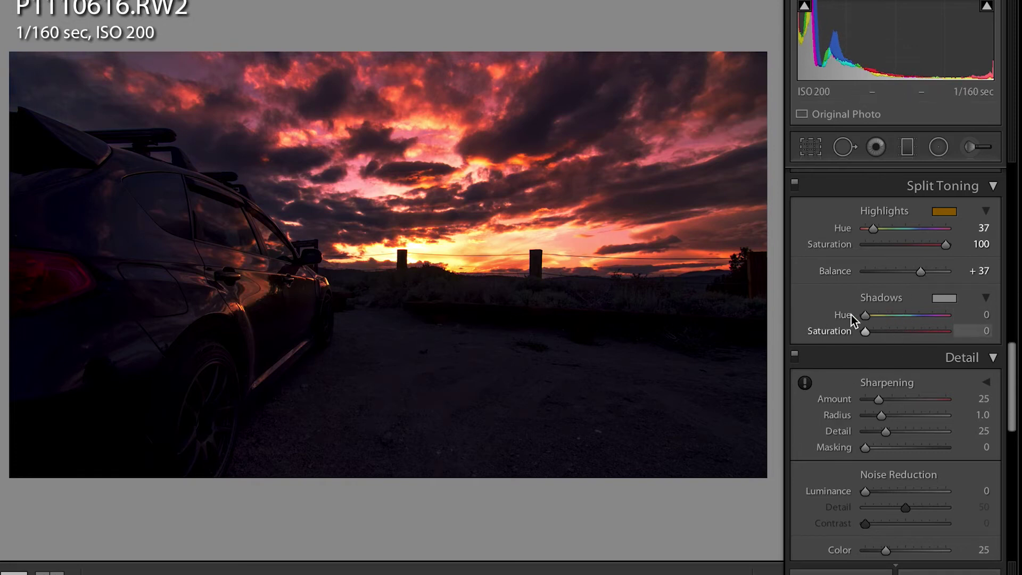
left_click(982, 331)
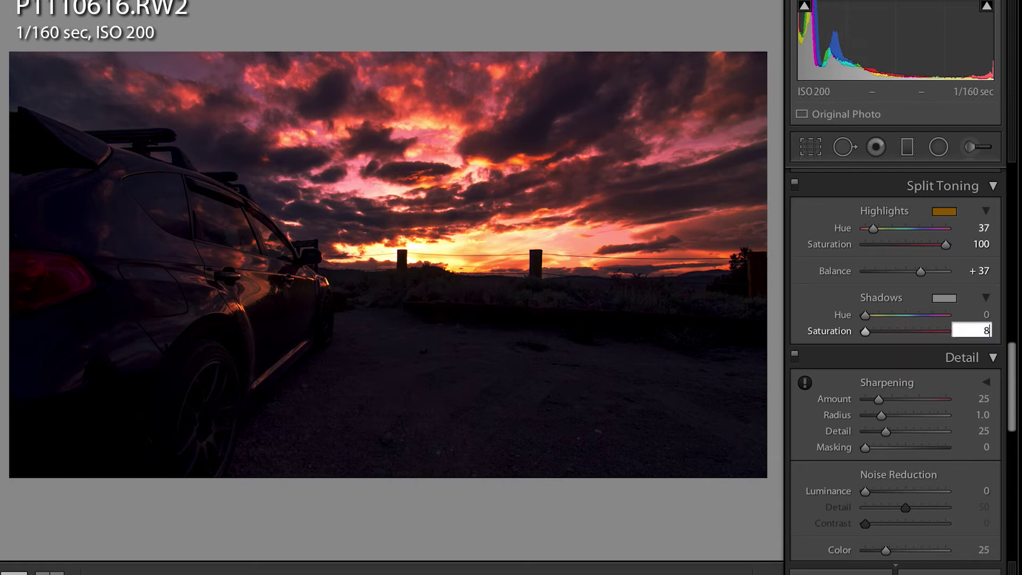
key("Return")
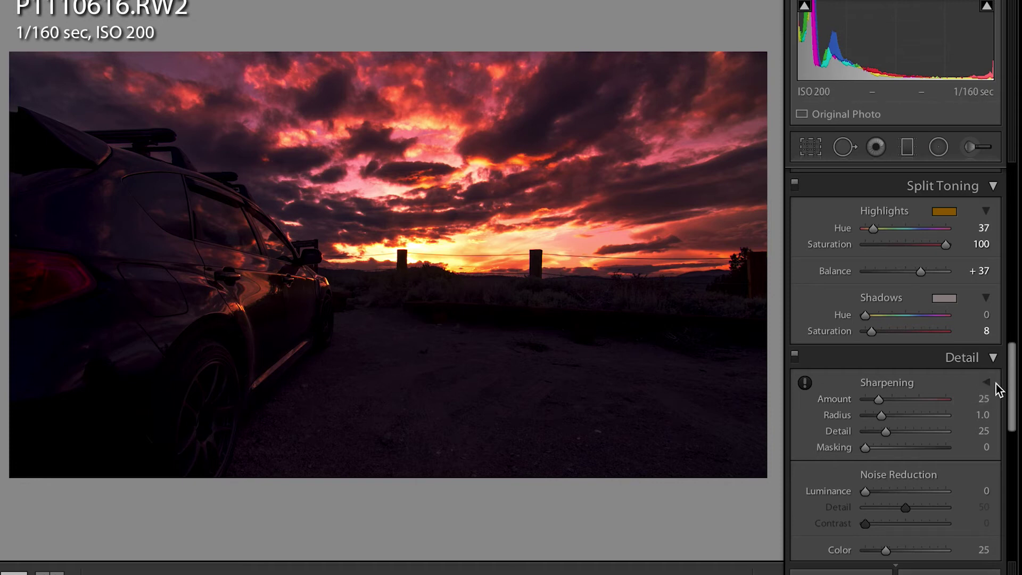
scroll(996, 384, "down", 2)
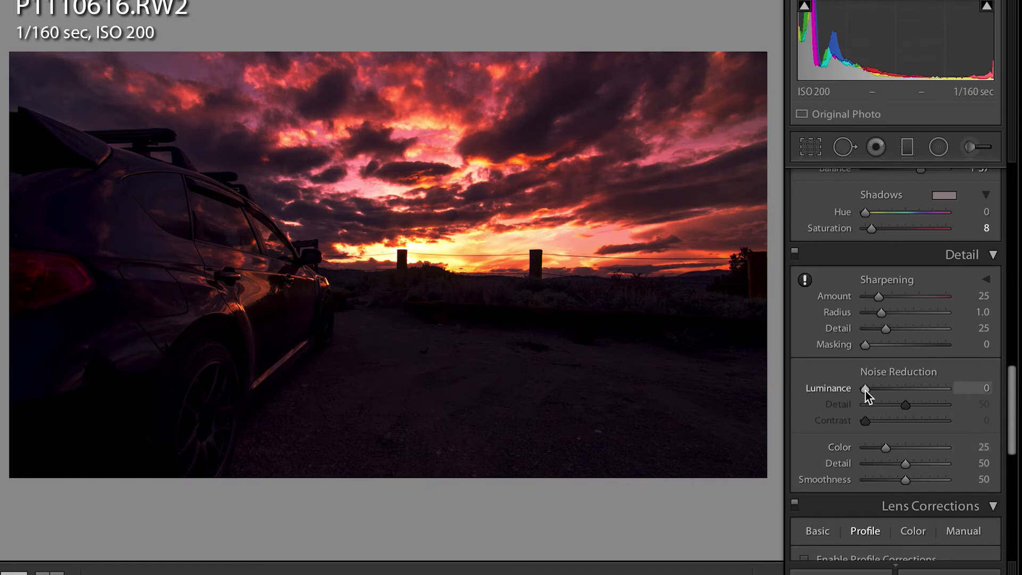
left_click_drag(865, 391, 880, 390)
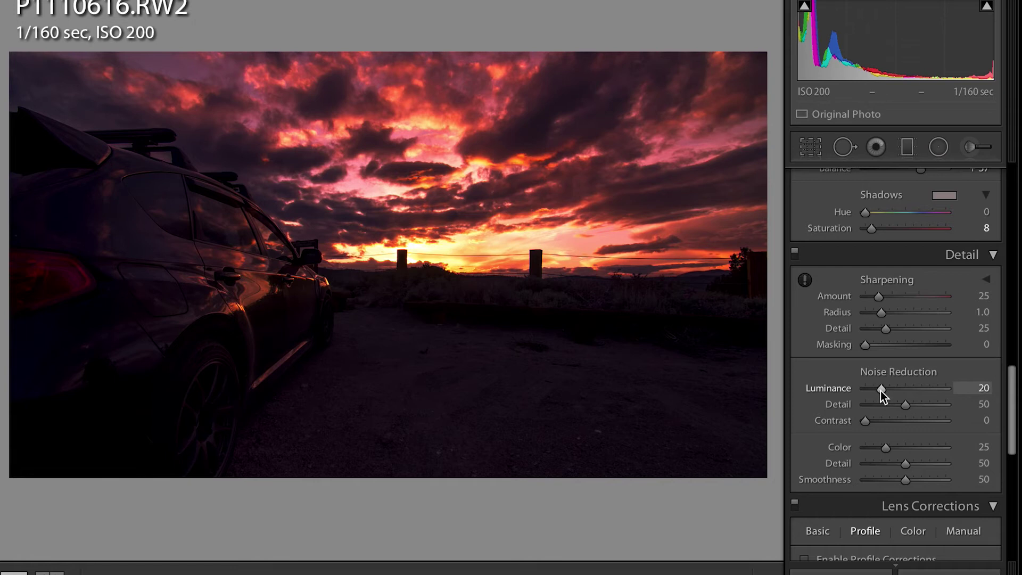
left_click(228, 306)
left_click(315, 299)
left_click(310, 297)
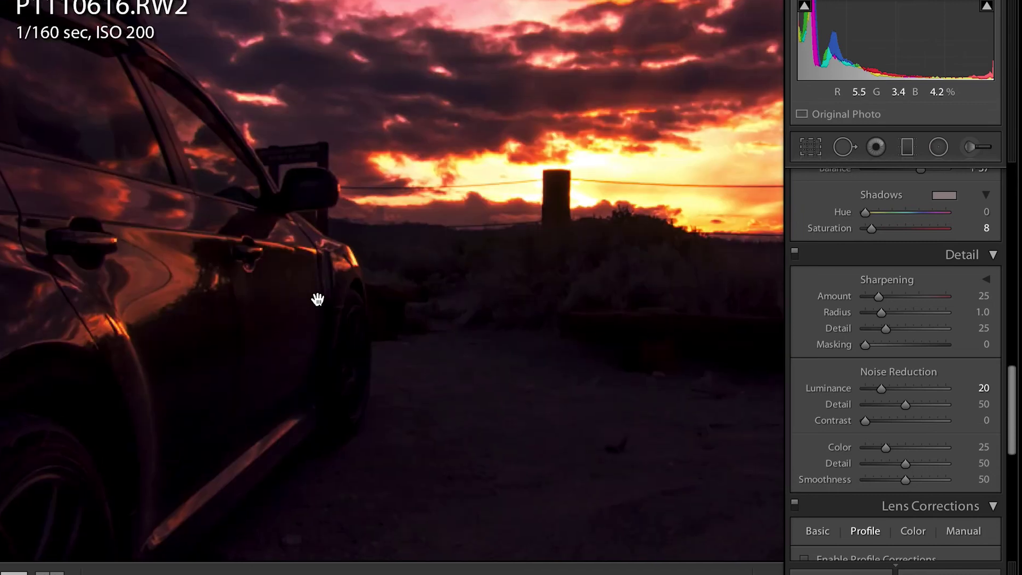
left_click_drag(289, 367, 208, 267)
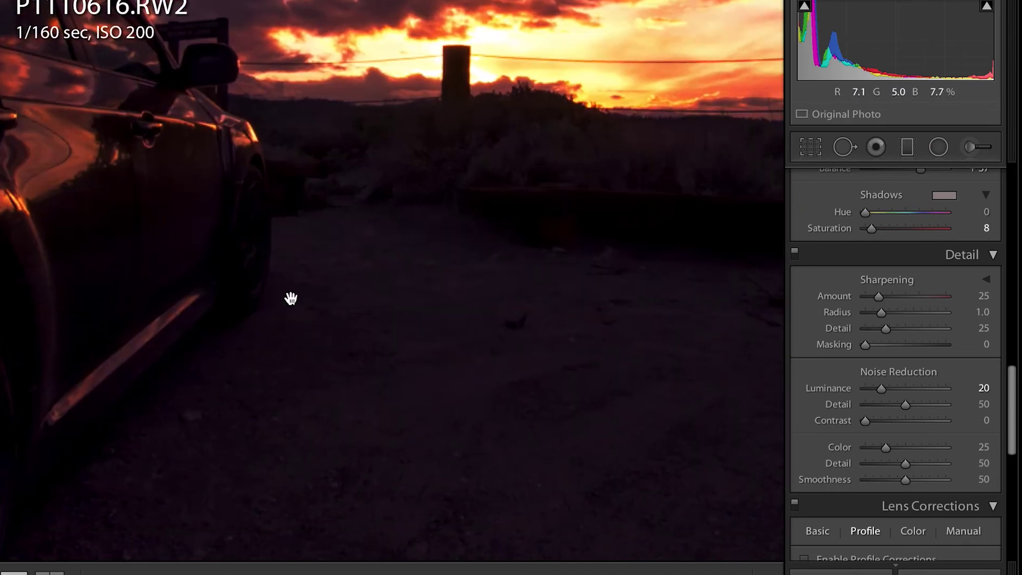
left_click_drag(118, 217, 274, 399)
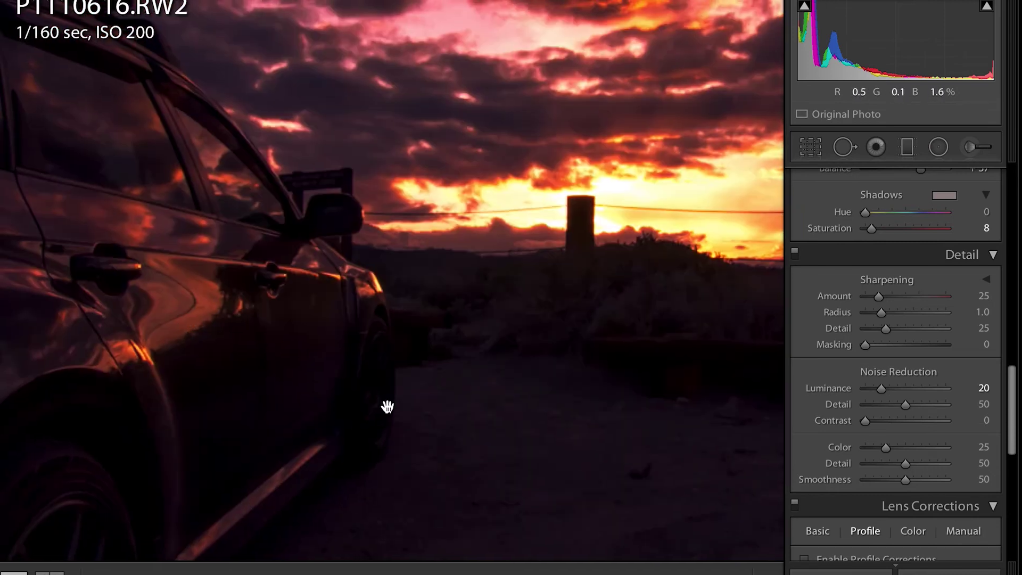
left_click(352, 359)
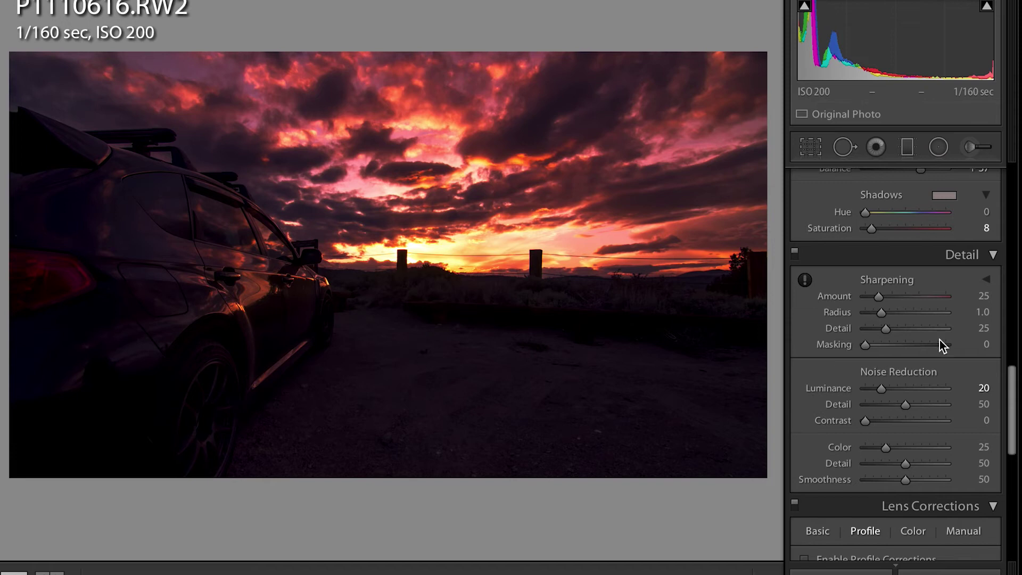
left_click(971, 147)
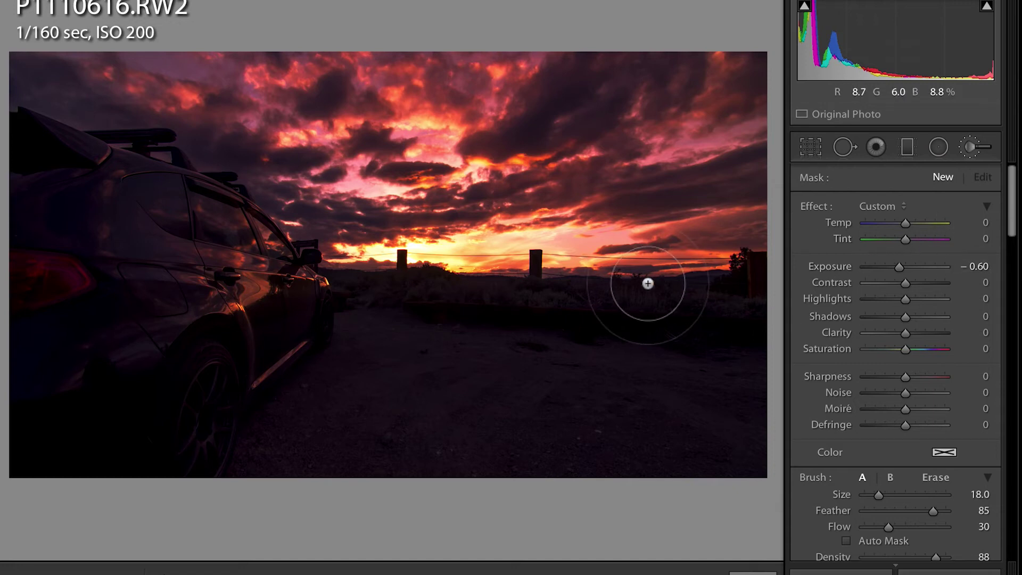
- Shrink the Adjustment Brush to size 16 and paint a -0.60 exposure stroke beside the car
key("bracketleft")
key("bracketright")
key("bracketright")
key("bracketright")
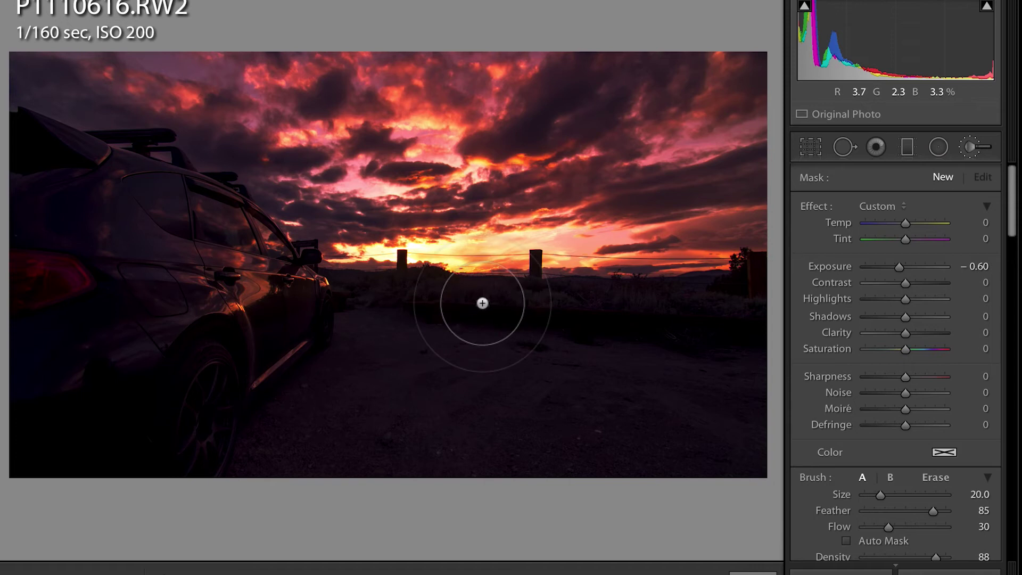
key("bracketleft")
key("bracketleft")
key("bracketleft")
key("bracketleft")
key("bracketleft")
key("bracketleft")
key("bracketright")
key("bracketright")
key("bracketright")
key("bracketright")
key("bracketright")
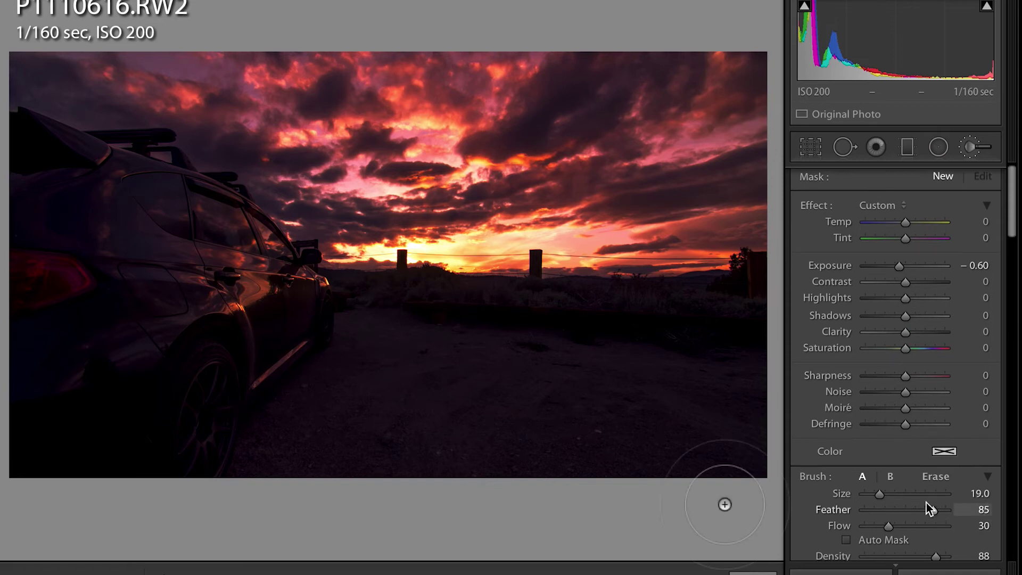
key("bracketleft")
key("bracketleft")
key("bracketleft")
key("bracketleft")
key("bracketleft")
key("bracketleft")
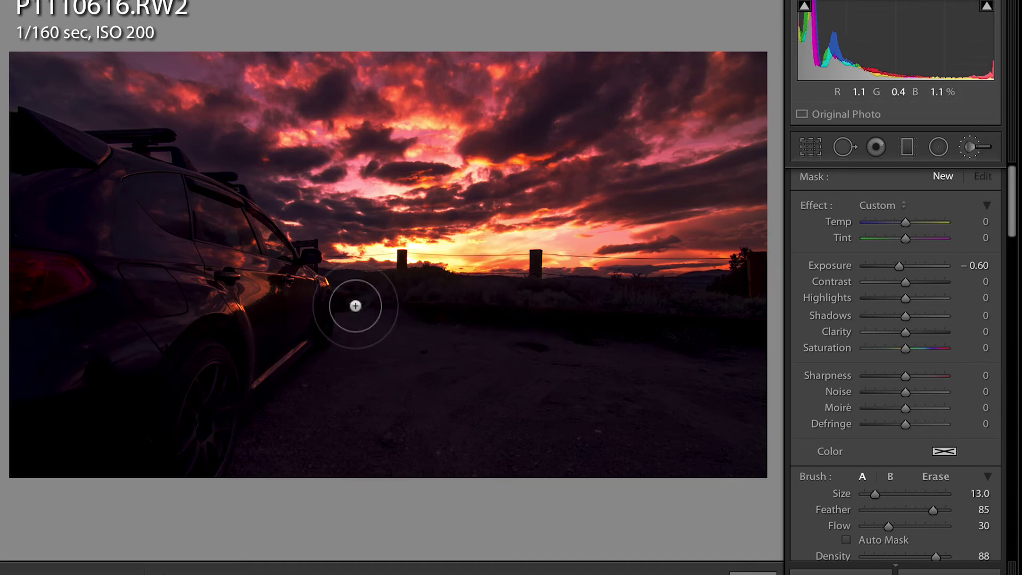
key("bracketleft")
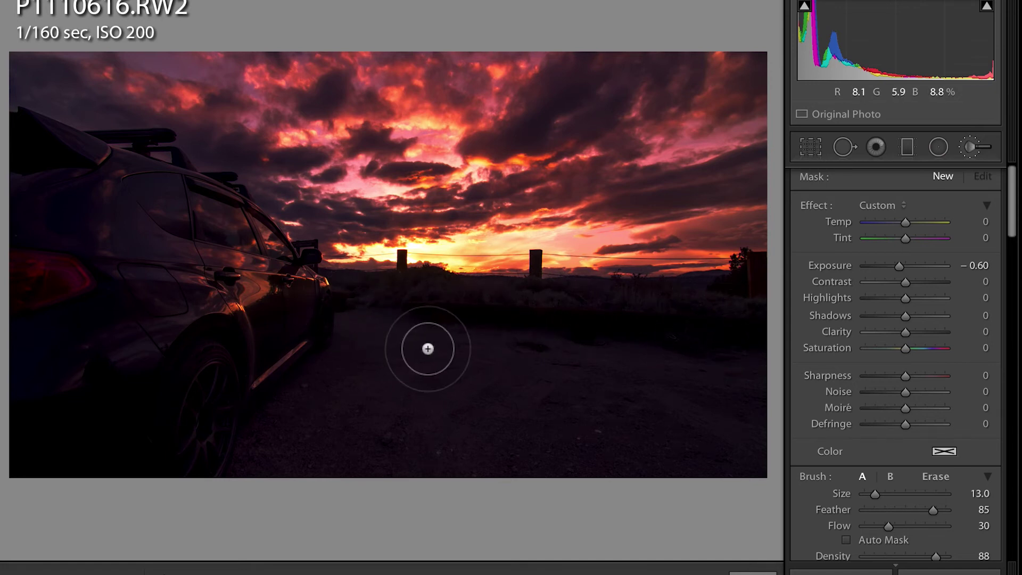
key("bracketright")
key("bracketright")
key("bracketright")
key("bracketright")
key("bracketright")
key("bracketright")
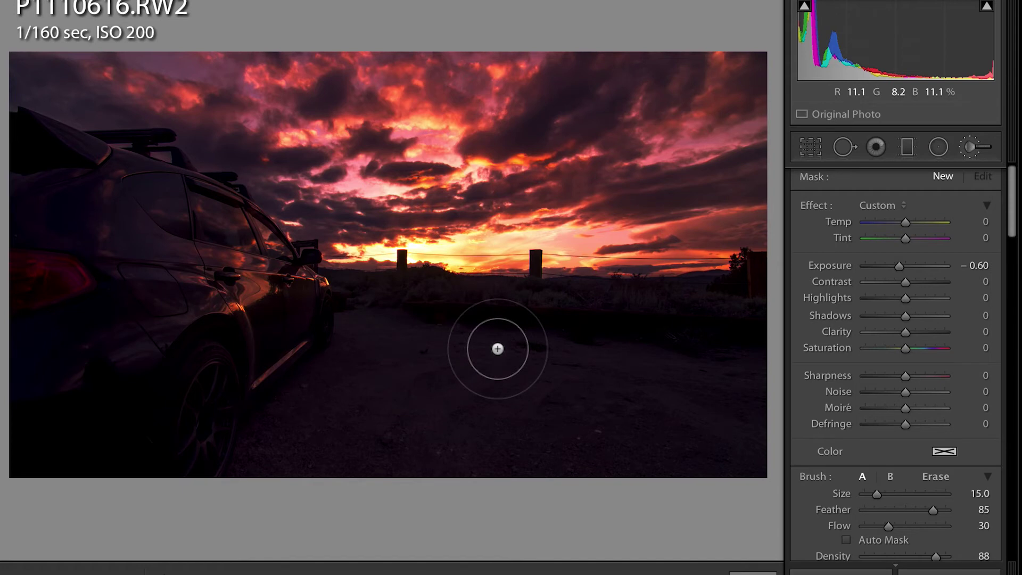
key("bracketleft")
key("bracketleft")
key("bracketleft")
key("bracketleft")
key("bracketleft")
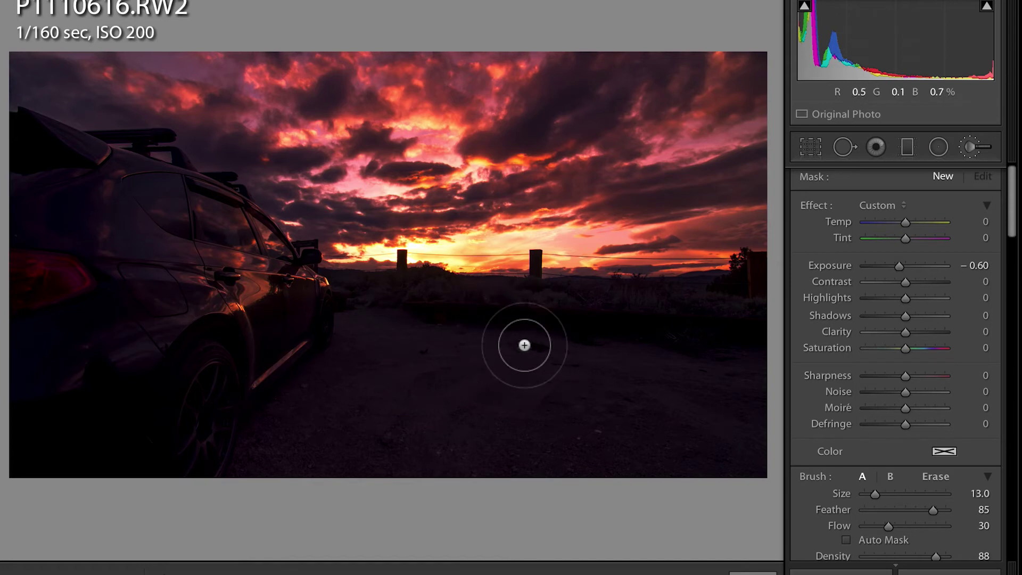
key("bracketleft")
key("bracketleft")
key("bracketleft")
key("bracketleft")
key("bracketleft")
key("bracketleft")
key("bracketleft")
key("bracketleft")
key("bracketleft")
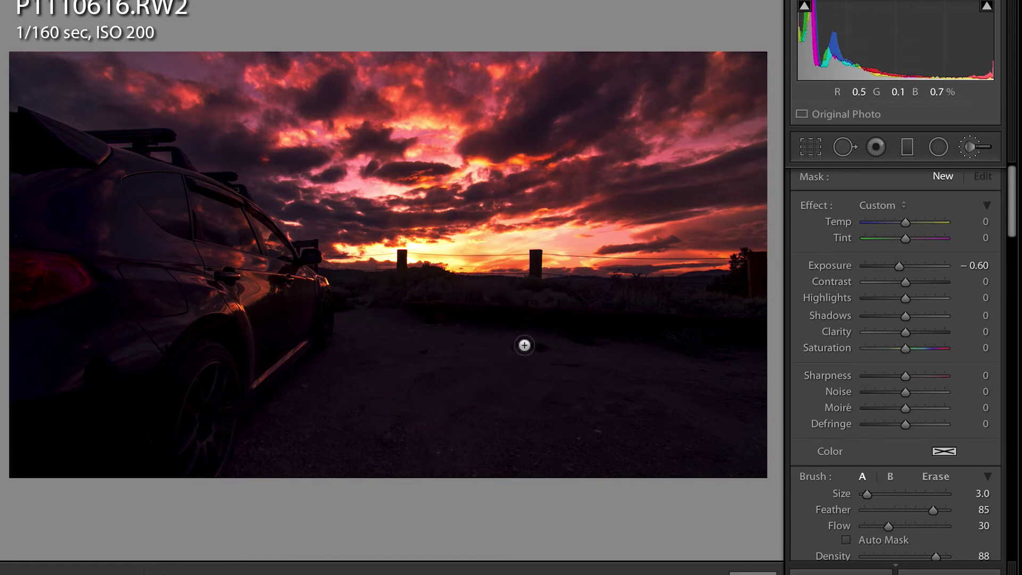
key("bracketright")
key("bracketright")
key("bracketright")
key("bracketright")
key("bracketright")
key("bracketright")
key("bracketright")
key("bracketright")
key("bracketright")
key("bracketright")
key("bracketright")
key("bracketright")
key("bracketright")
key("bracketright")
key("bracketright")
key("bracketright")
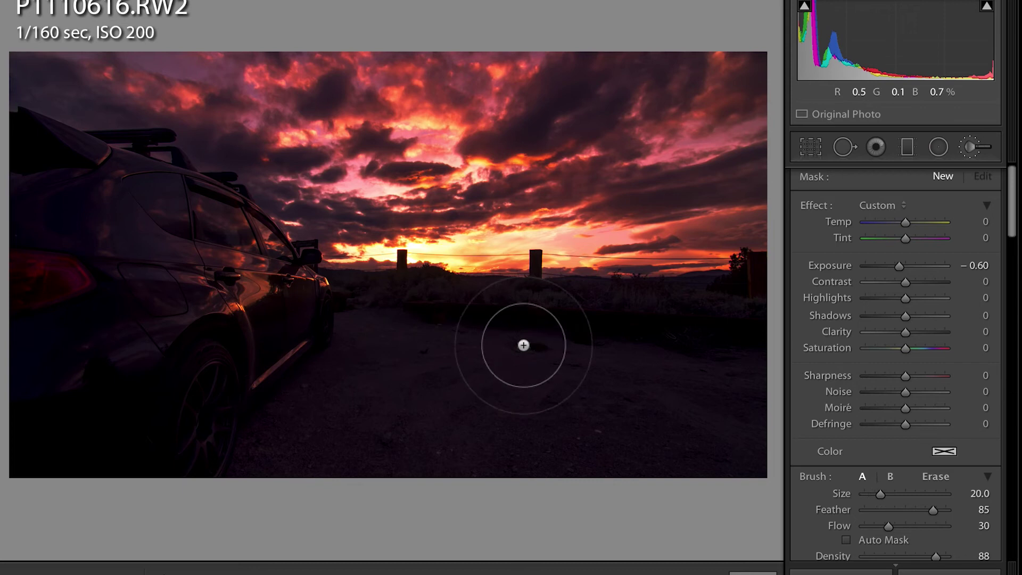
key("bracketleft")
key("bracketleft")
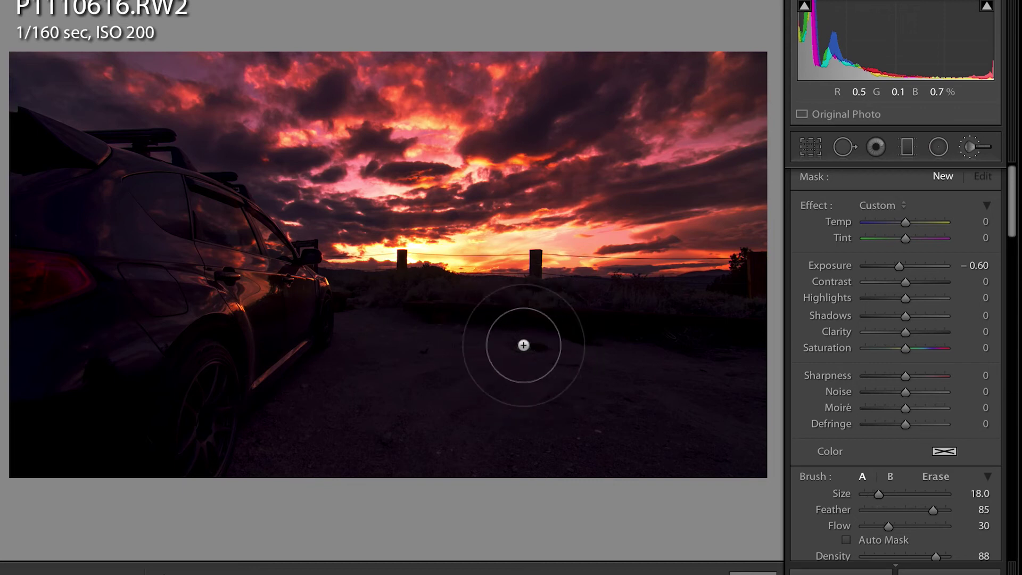
key("bracketleft")
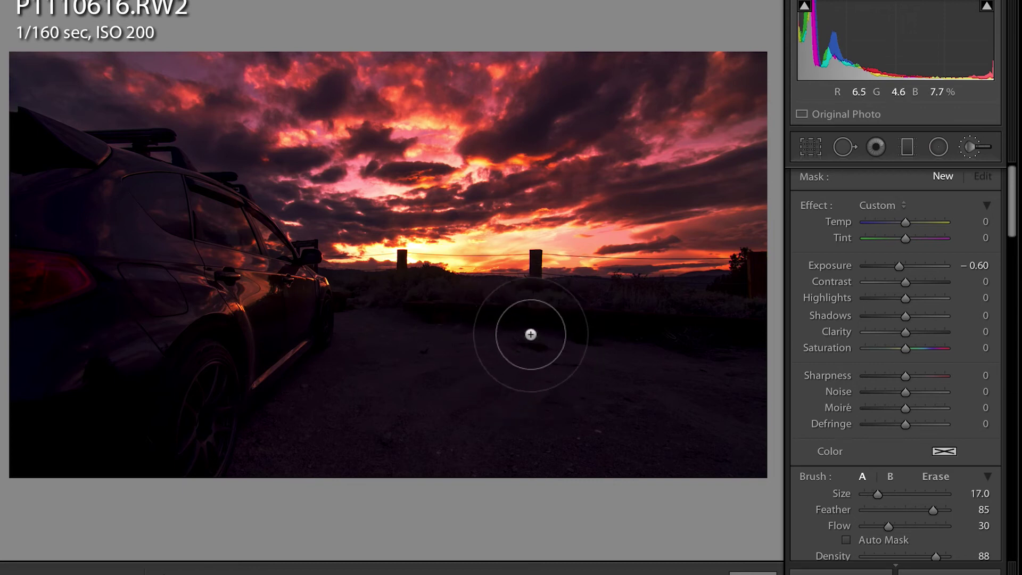
key("bracketright")
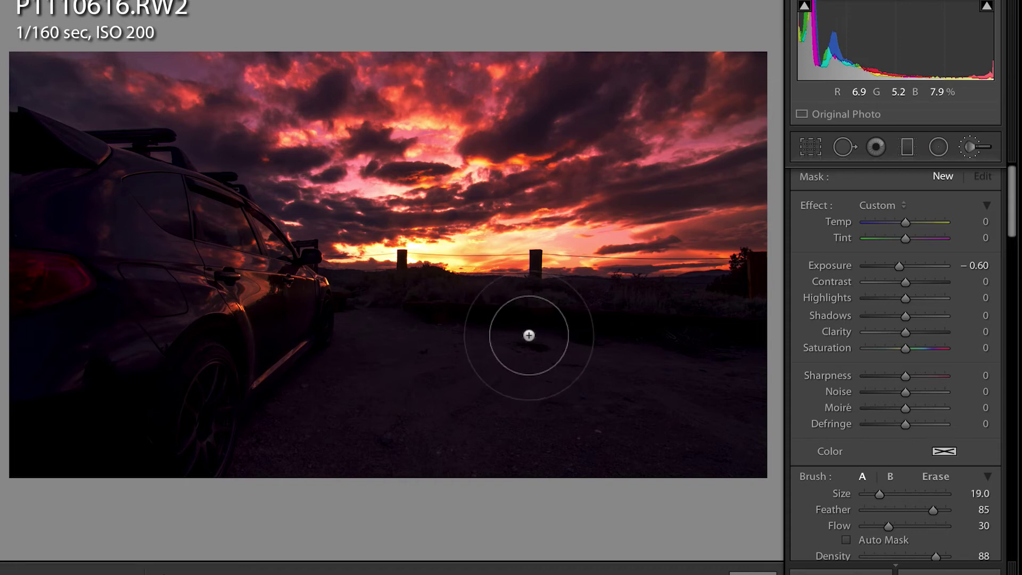
key("bracketleft")
key("bracketleft")
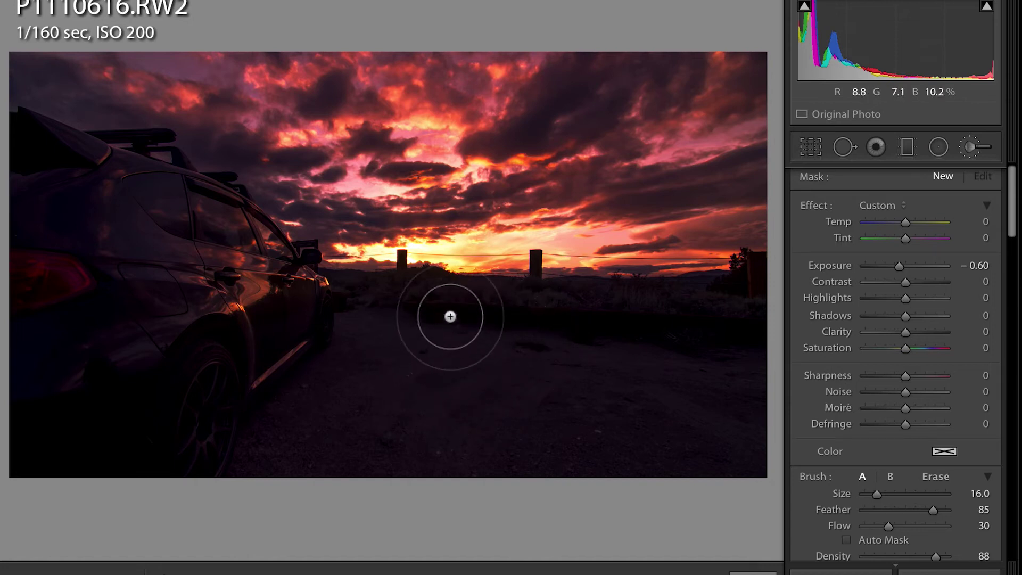
mouse_move(449, 315)
left_mouse_down()
mouse_move(392, 316)
mouse_move(395, 359)
mouse_move(399, 338)
left_mouse_up()
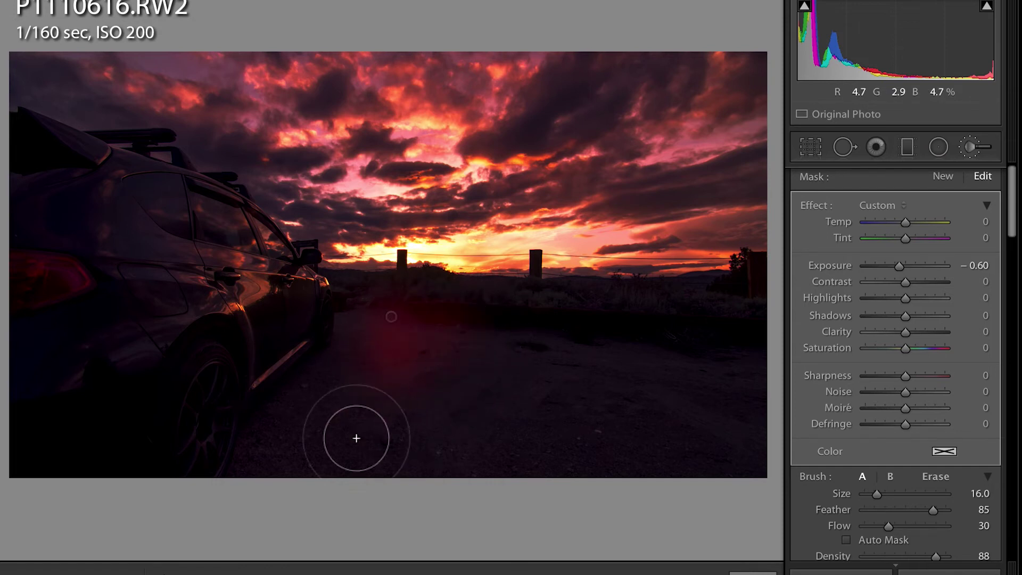
- Paint the mask over the rest of the road at brush size 10, then hide the overlay
mouse_move(356, 437)
left_mouse_down()
mouse_move(426, 366)
mouse_move(356, 397)
mouse_move(283, 475)
mouse_move(335, 438)
mouse_move(387, 376)
mouse_move(281, 436)
mouse_move(248, 475)
mouse_move(357, 449)
mouse_move(395, 379)
mouse_move(390, 285)
left_mouse_up()
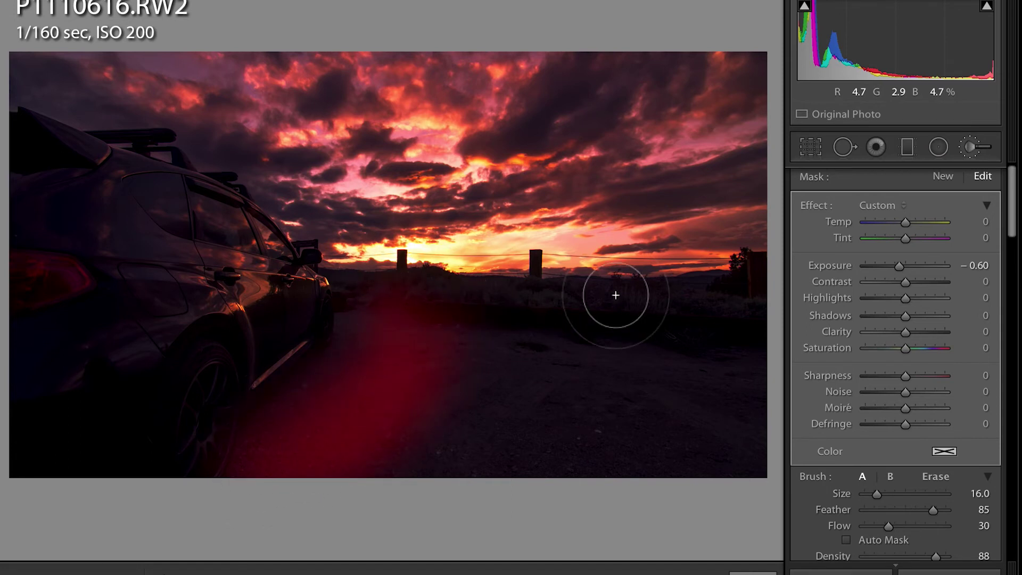
mouse_move(616, 295)
left_mouse_down()
mouse_move(536, 324)
mouse_move(764, 353)
mouse_move(400, 415)
mouse_move(487, 461)
mouse_move(734, 472)
mouse_move(333, 468)
mouse_move(449, 468)
mouse_move(344, 447)
mouse_move(520, 411)
mouse_move(541, 433)
mouse_move(456, 470)
mouse_move(743, 473)
mouse_move(481, 385)
left_mouse_up()
scroll(490, 397, "up", 6)
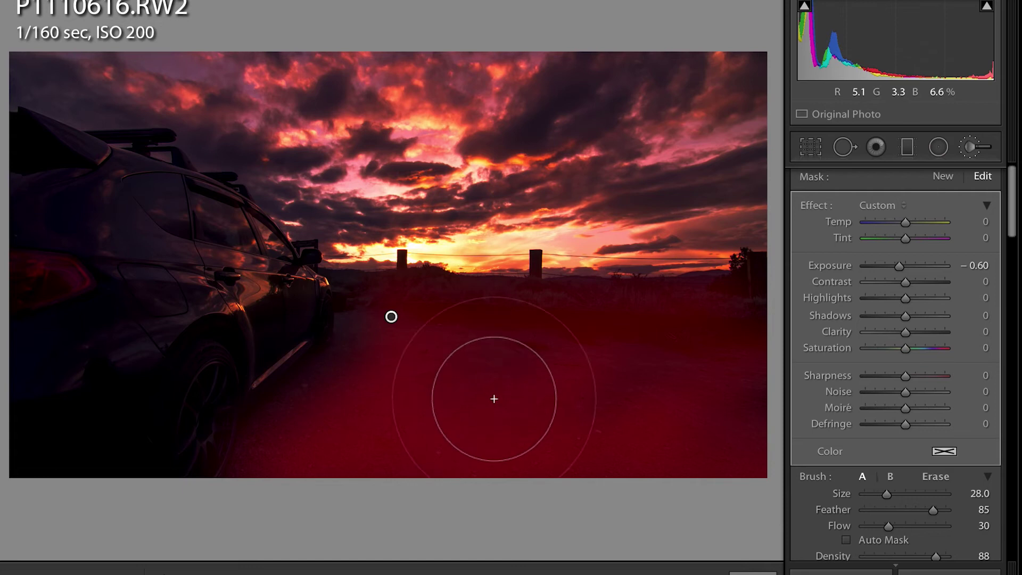
scroll(494, 399, "up", 2)
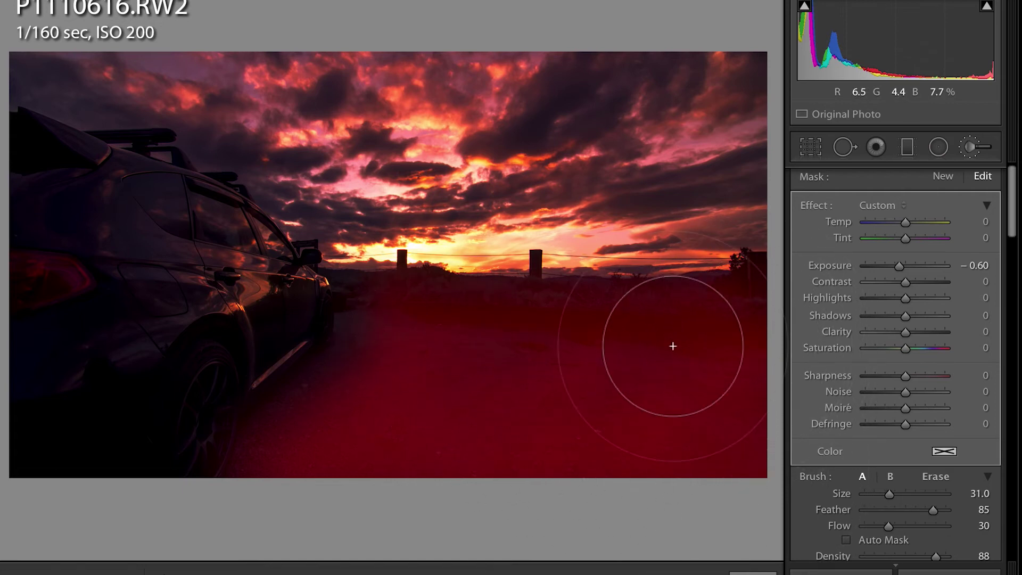
scroll(368, 358, "down", 4)
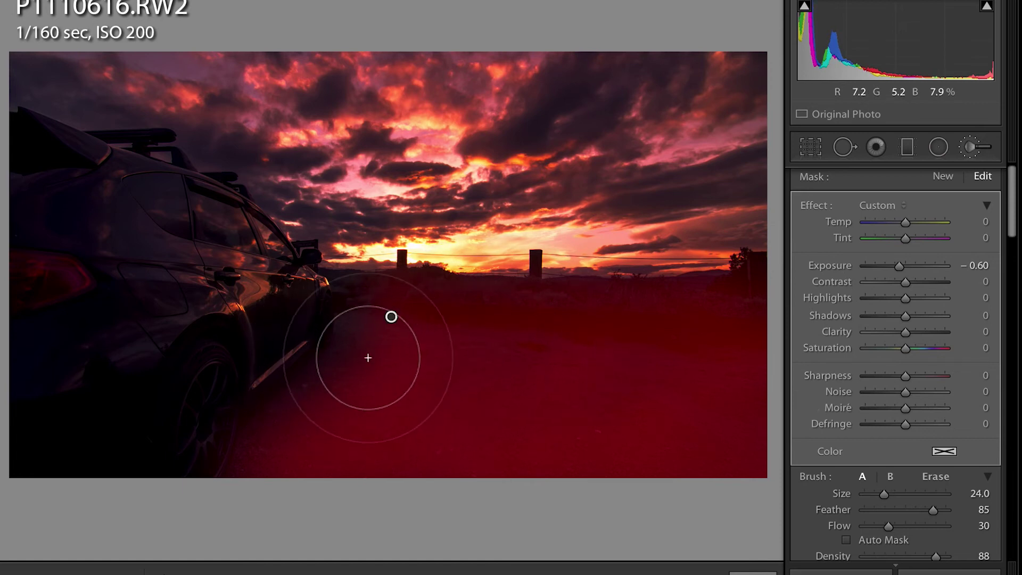
scroll(368, 357, "down", 8)
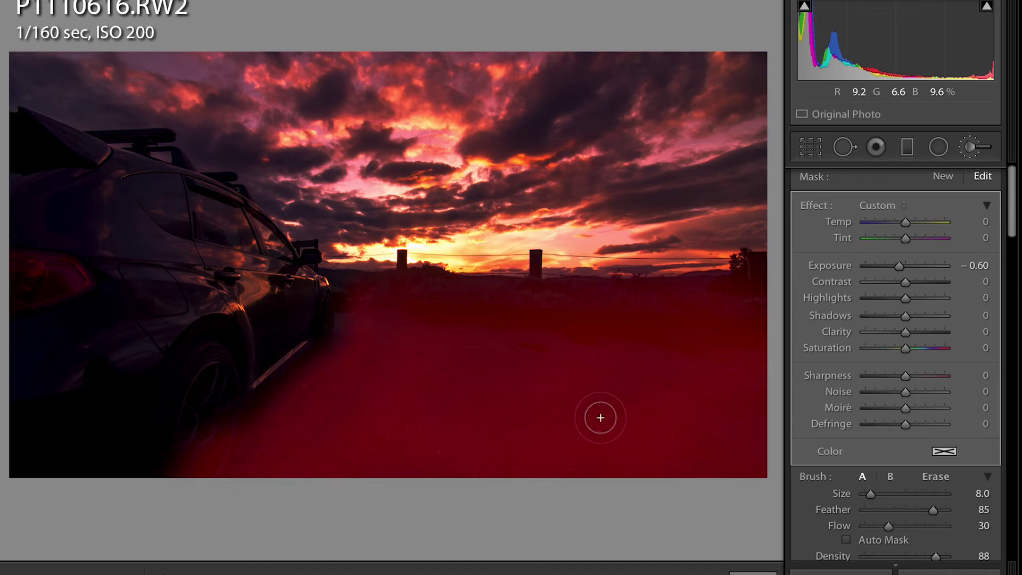
scroll(390, 314, "up", 4)
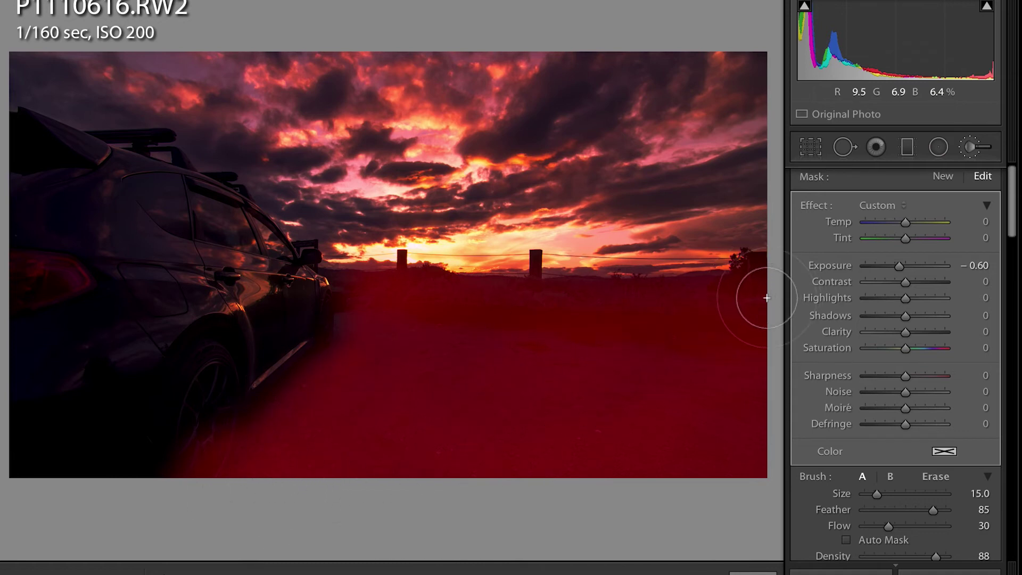
scroll(692, 362, "down", 5)
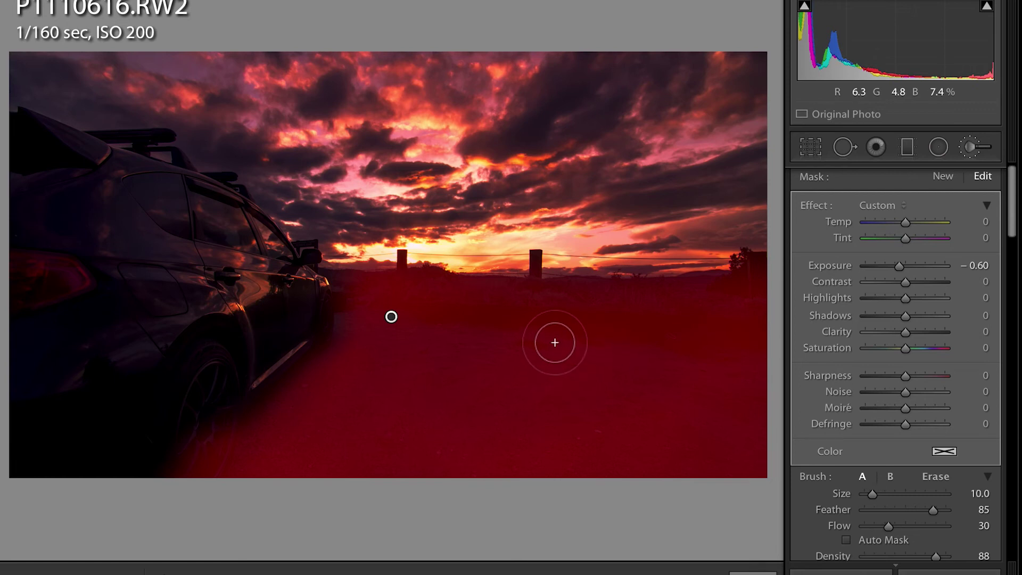
key("o")
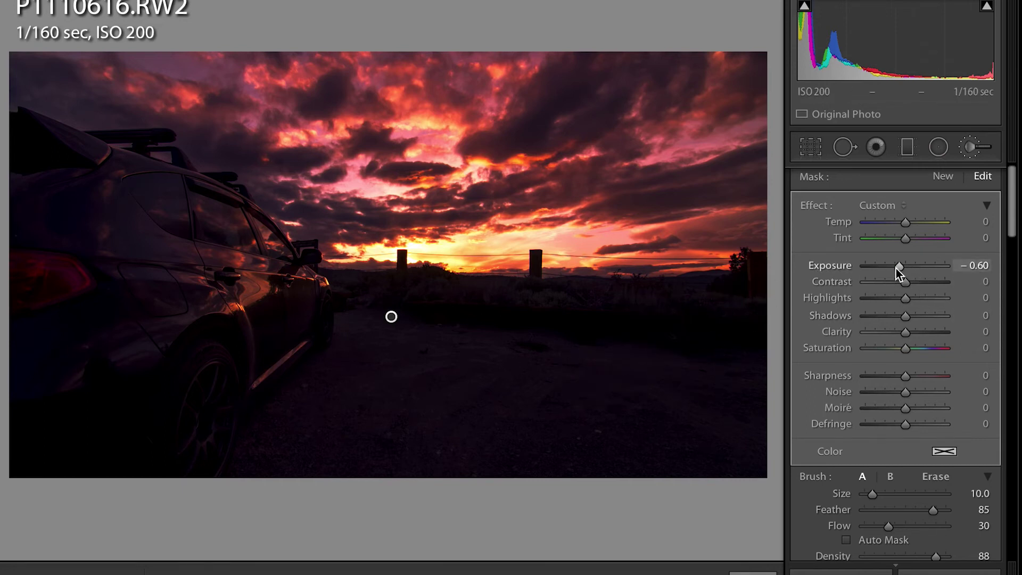
- Give the road mask Exposure +1.00 and Clarity 100, then start a new brush mask
left_click_drag(897, 267, 905, 267)
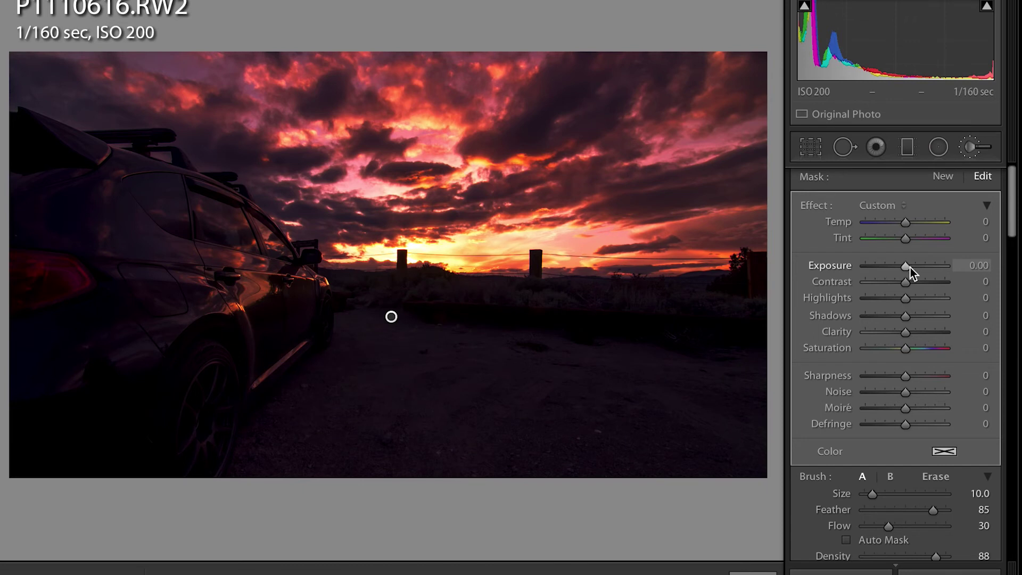
scroll(910, 267, "up", 9)
scroll(910, 268, "up", 1)
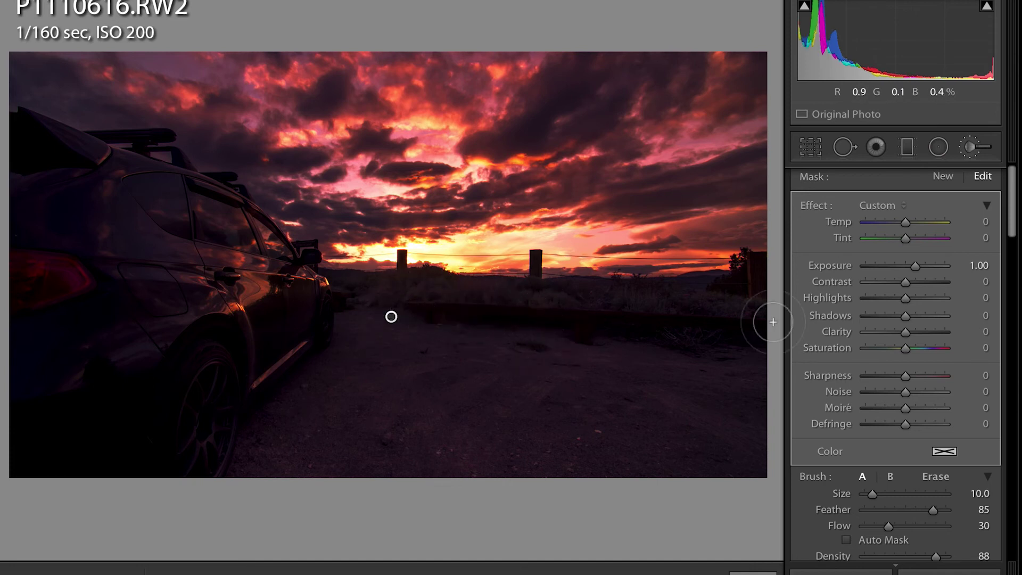
left_click_drag(905, 337, 933, 333)
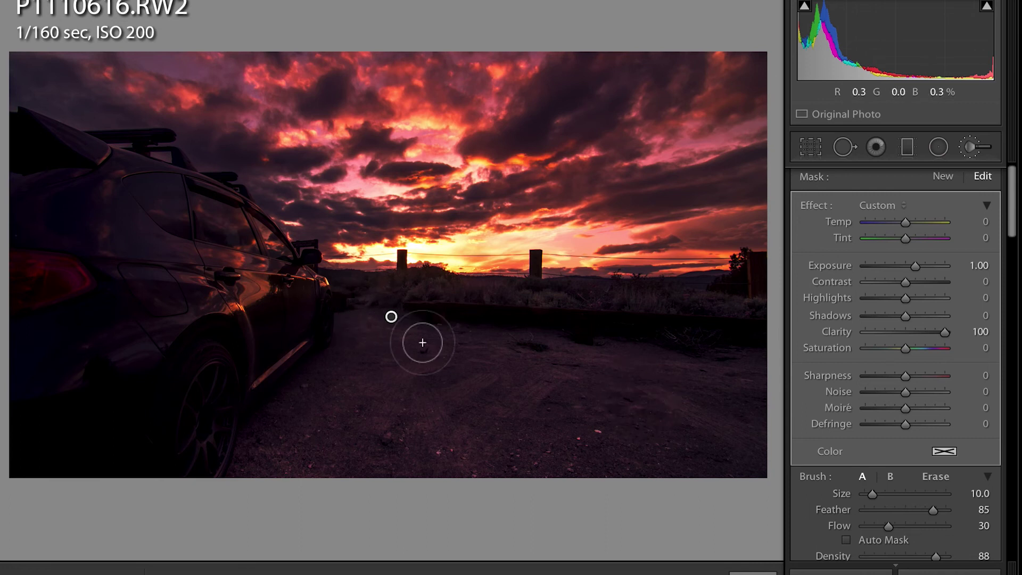
left_click(943, 181)
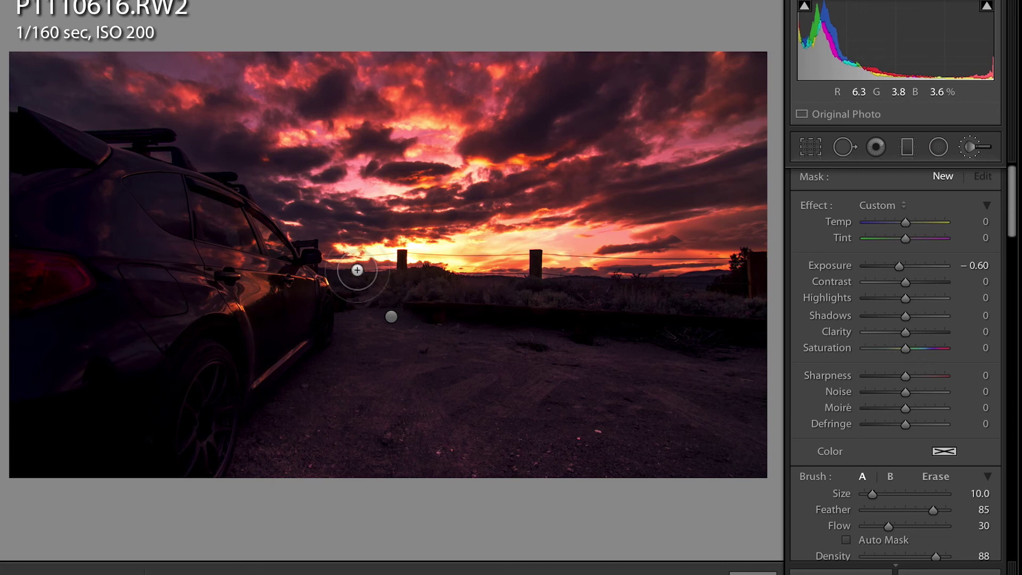
- Paint the second -0.60 exposure mask over the whole sky, erasing spill along the horizon
scroll(292, 142, "up", 5)
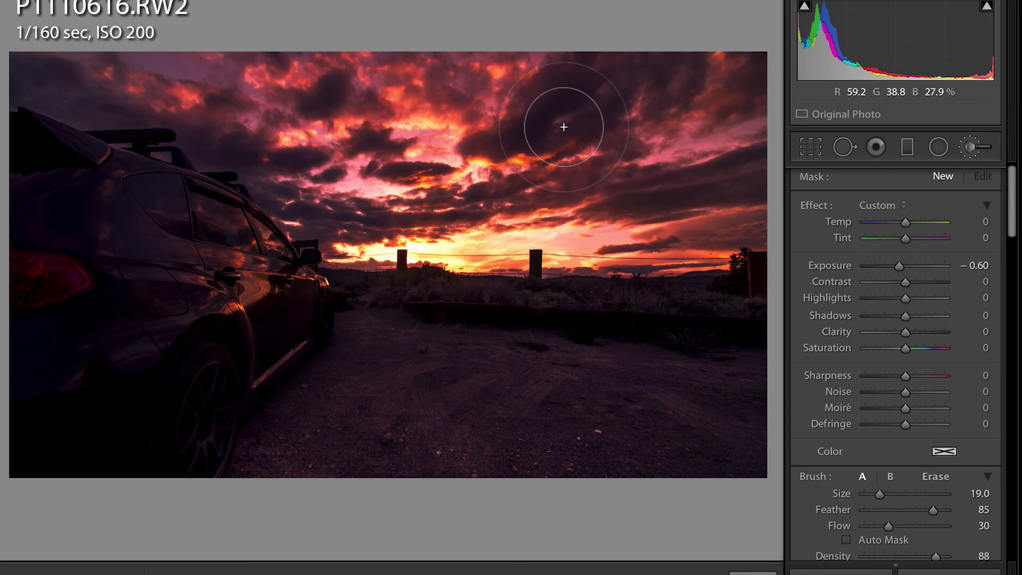
mouse_move(564, 127)
left_mouse_down()
mouse_move(596, 123)
mouse_move(514, 131)
mouse_move(623, 93)
mouse_move(597, 151)
mouse_move(759, 118)
mouse_move(725, 244)
mouse_move(657, 192)
mouse_move(372, 127)
mouse_move(75, 78)
mouse_move(689, 111)
mouse_move(260, 95)
left_mouse_up()
mouse_move(605, 93)
left_mouse_down()
mouse_move(77, 65)
mouse_move(272, 113)
left_mouse_up()
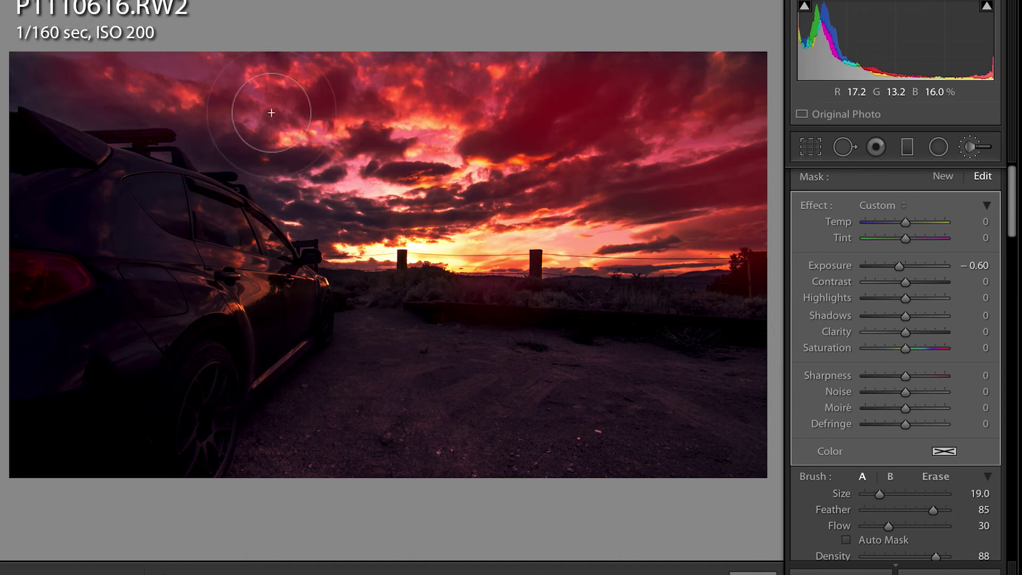
mouse_move(491, 204)
left_mouse_down()
mouse_move(263, 142)
mouse_move(566, 258)
mouse_move(547, 279)
mouse_move(352, 253)
left_mouse_up()
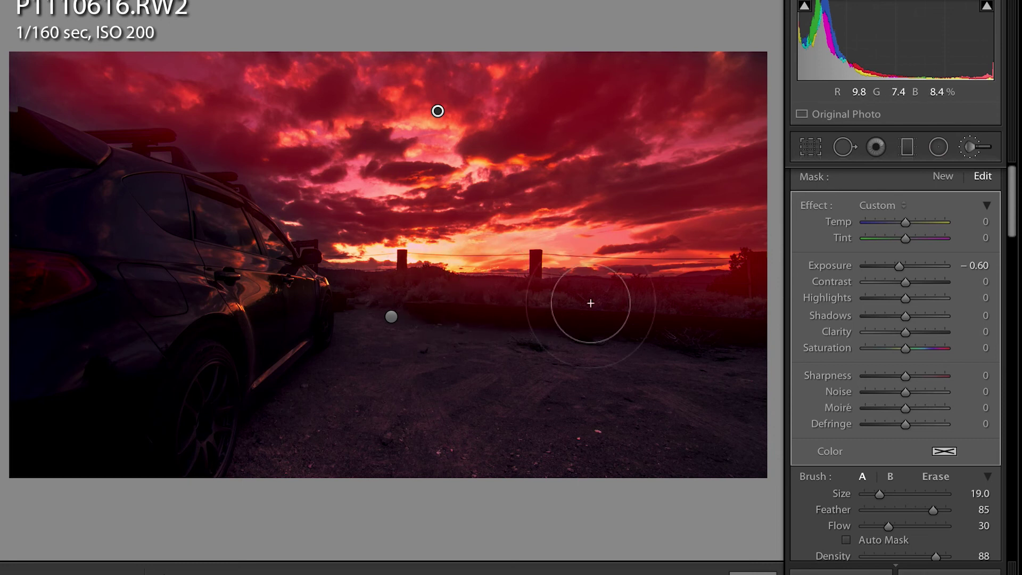
scroll(501, 296, "down", 4)
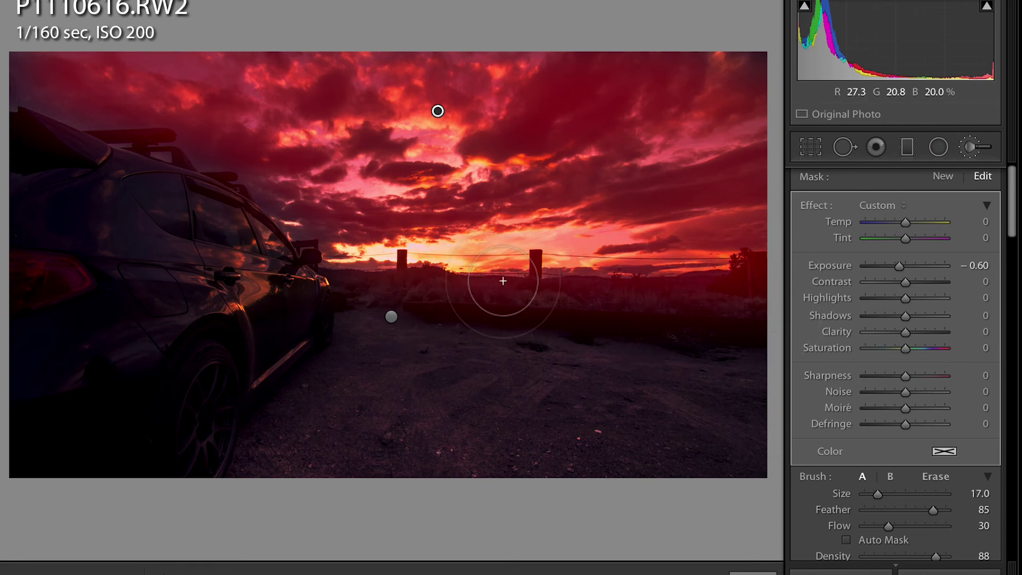
scroll(503, 281, "down", 4)
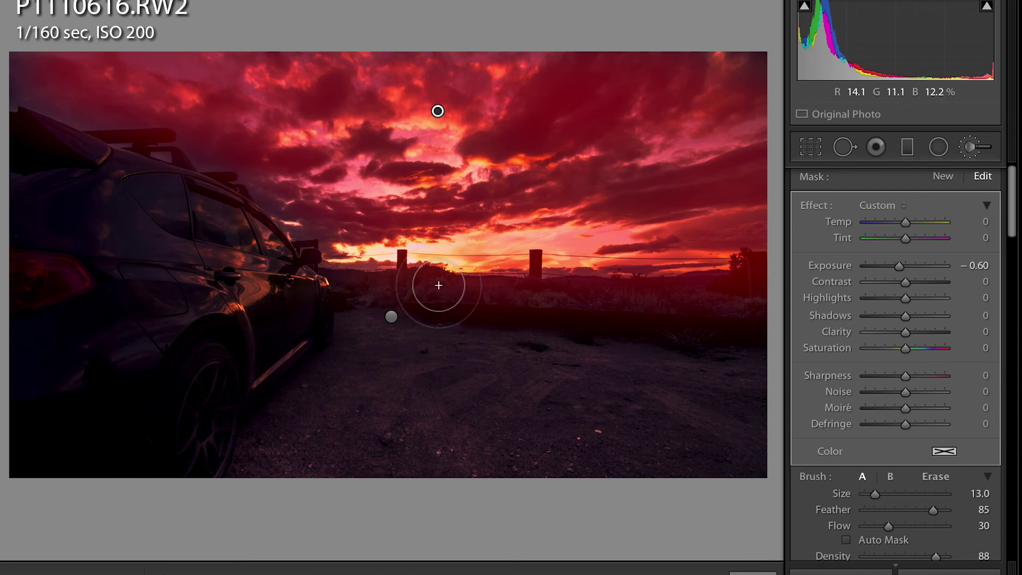
key("alt")
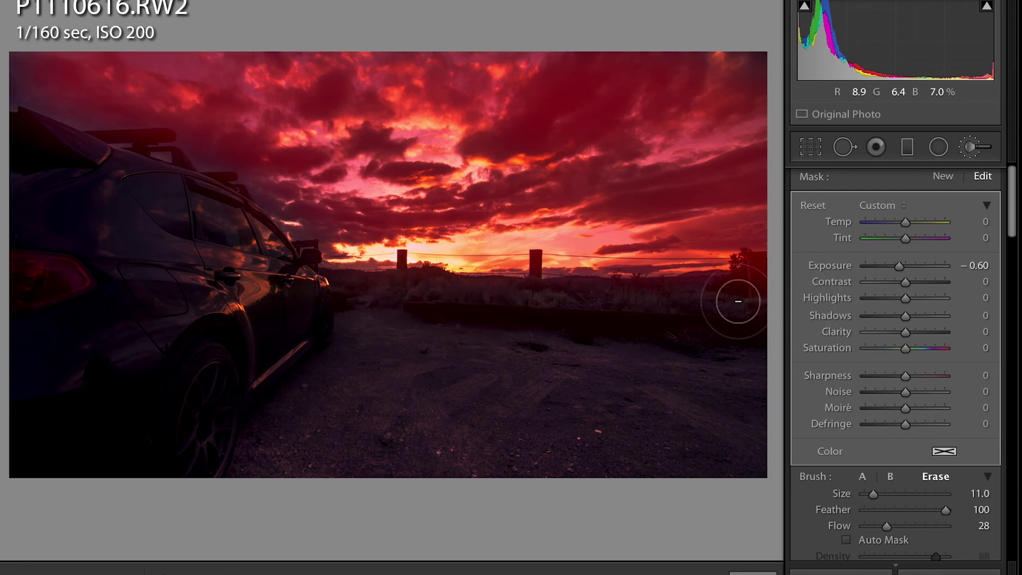
key("alt")
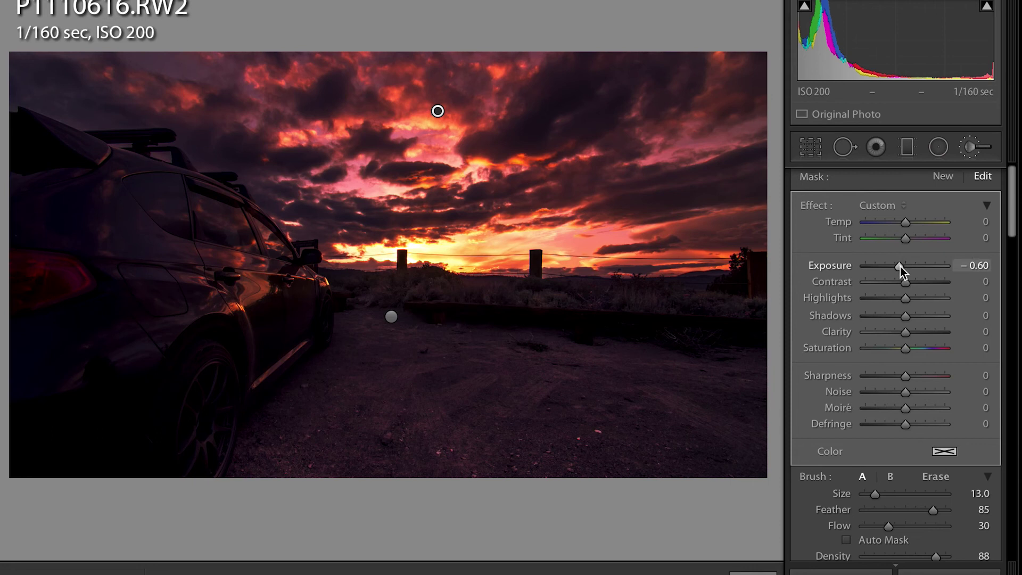
- Warm the sky mask to Temp 43 and raise its exposure and contrast
scroll(899, 266, "up", 7)
scroll(900, 266, "up", 2)
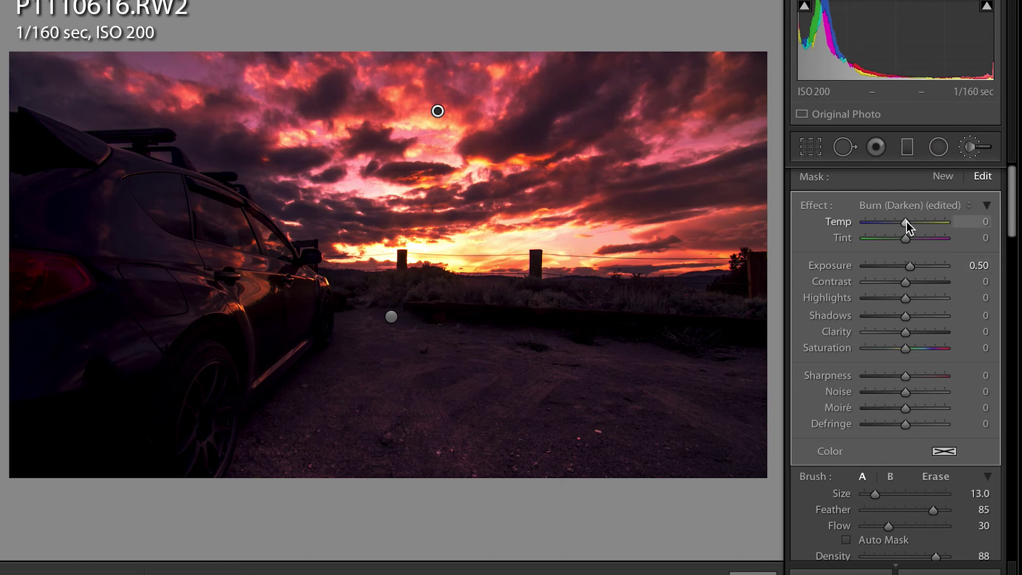
left_click_drag(906, 222, 924, 225)
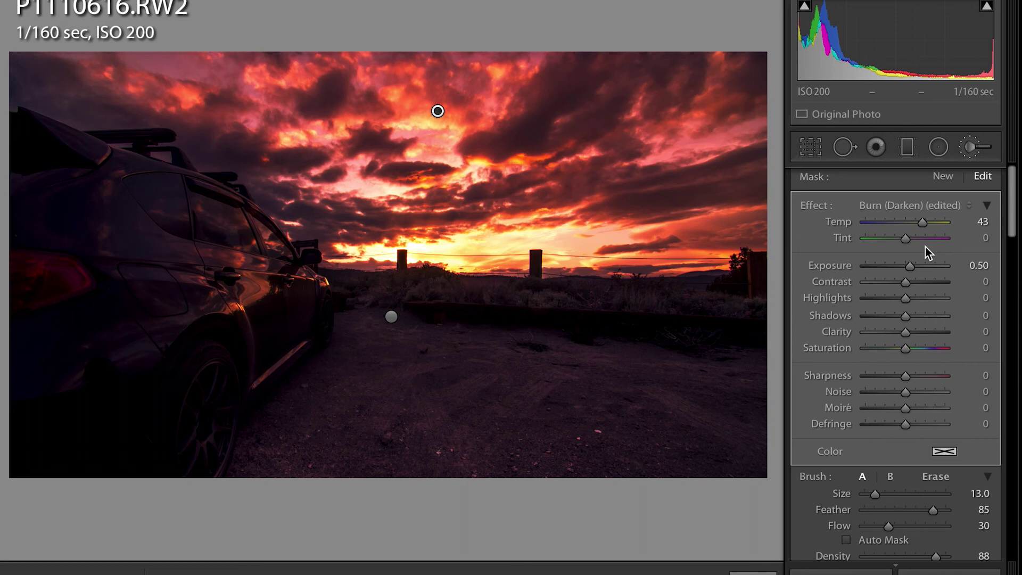
left_click_drag(909, 266, 925, 288)
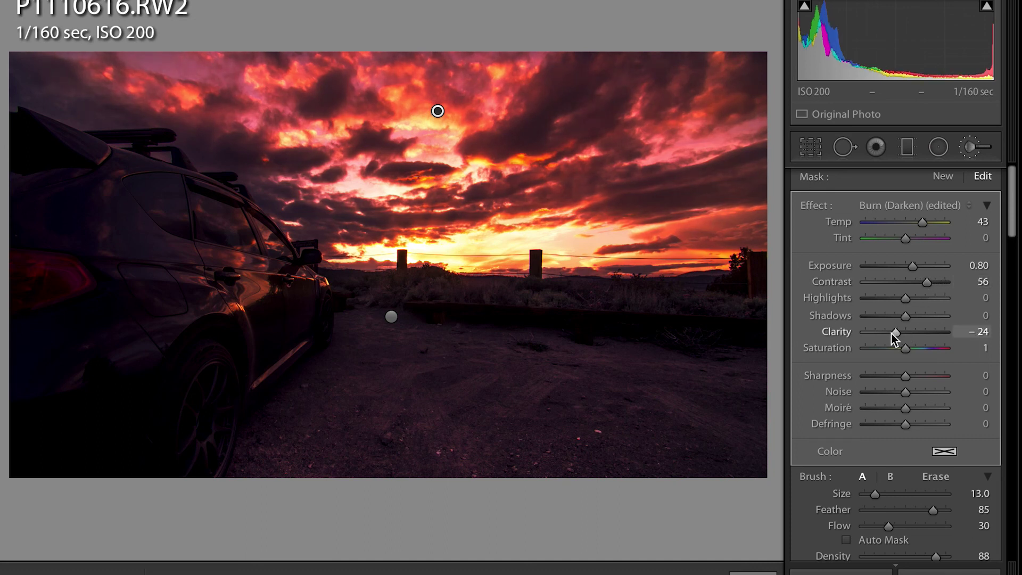
- Adjust the sky mask's Clarity slider, then begin a new brush adjustment for the car
left_click_drag(892, 333, 878, 336)
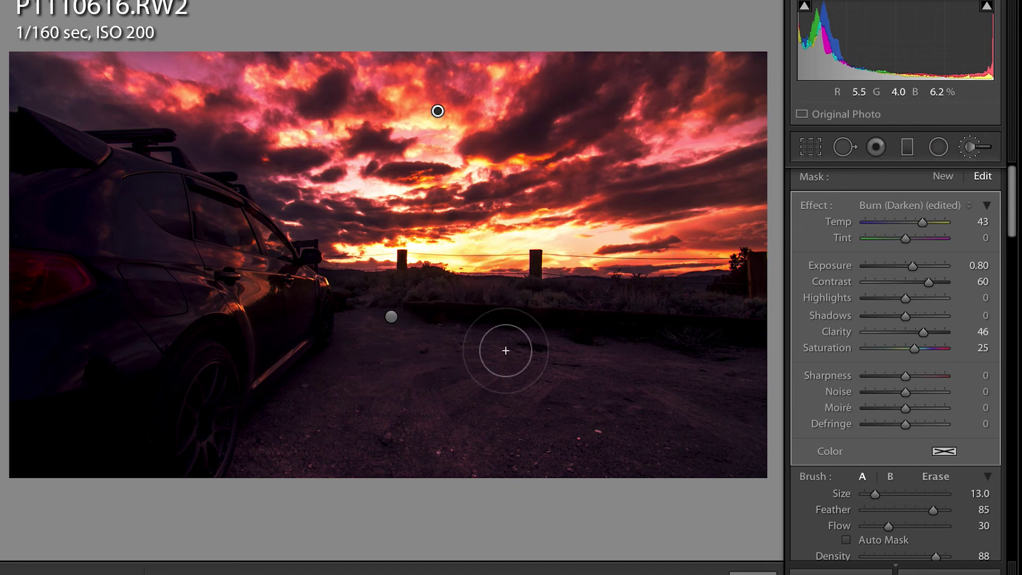
left_click(942, 176)
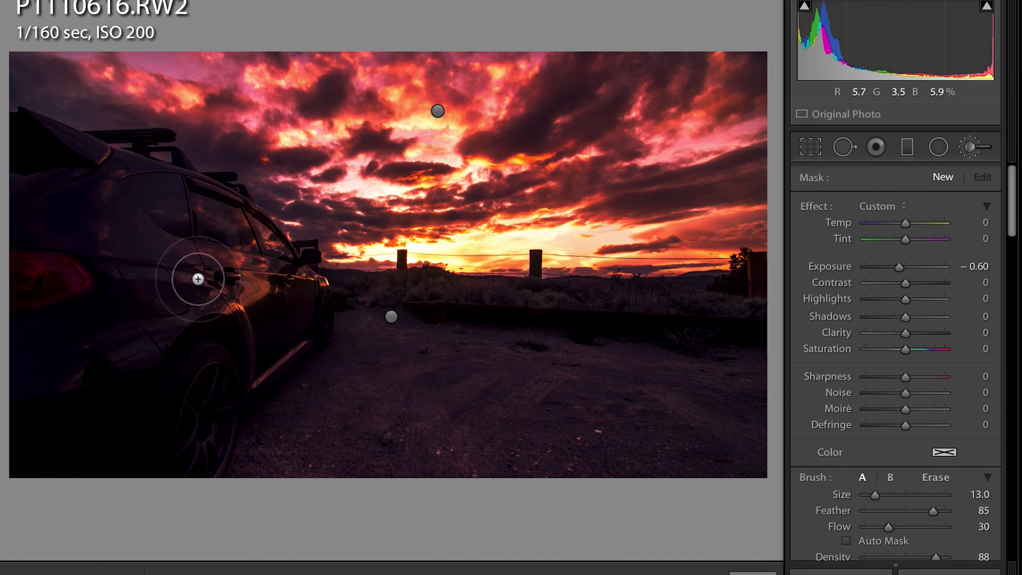
- Paint the -0.60 exposure mask over the car body and rear door, then hide the overlay
mouse_move(153, 290)
left_mouse_down()
mouse_move(91, 205)
mouse_move(43, 223)
mouse_move(55, 205)
mouse_move(75, 221)
mouse_move(23, 151)
mouse_move(142, 167)
mouse_move(258, 235)
mouse_move(311, 295)
mouse_move(202, 383)
mouse_move(331, 349)
mouse_move(229, 406)
mouse_move(181, 459)
mouse_move(41, 368)
mouse_move(41, 337)
mouse_move(142, 433)
mouse_move(101, 356)
left_mouse_up()
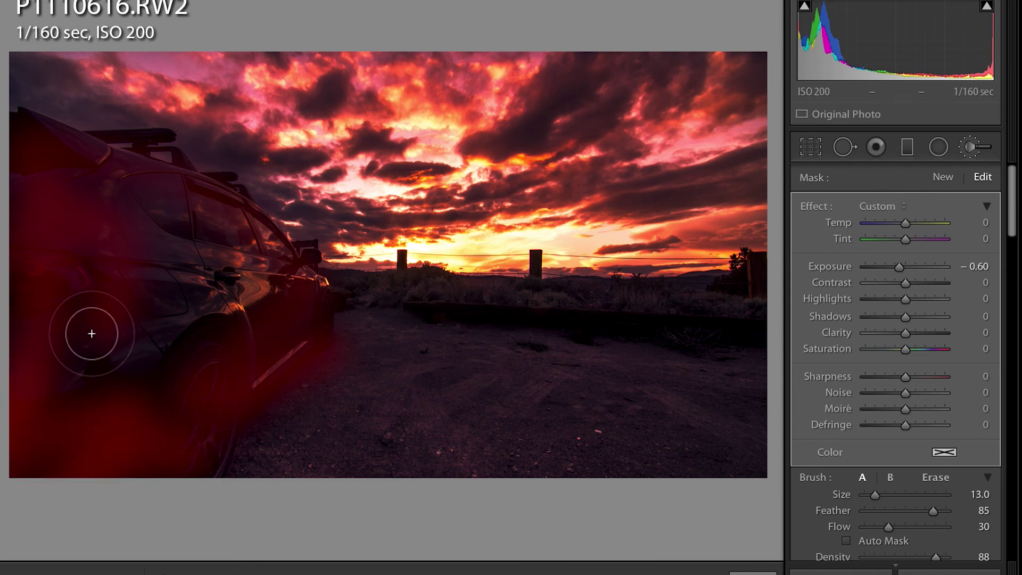
scroll(91, 334, "up", 5)
mouse_move(125, 358)
left_mouse_down()
mouse_move(211, 355)
mouse_move(256, 287)
mouse_move(206, 274)
mouse_move(96, 297)
left_mouse_up()
scroll(179, 379, "down", 1)
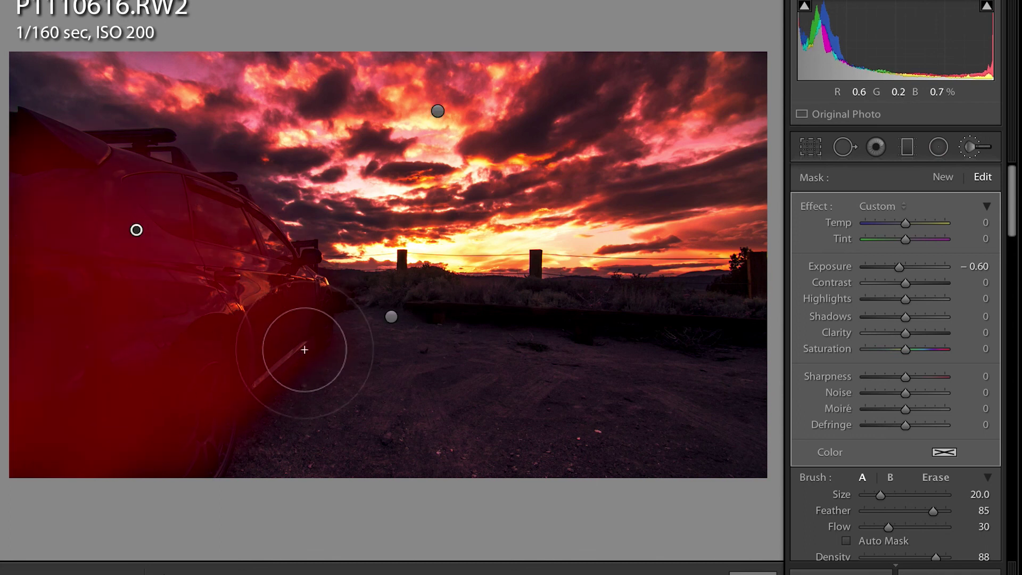
key("o")
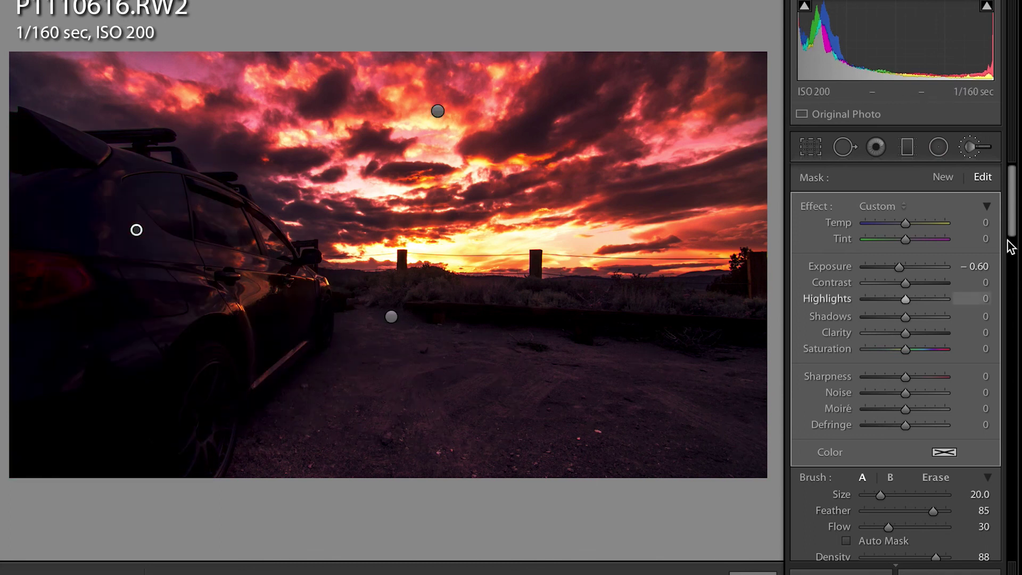
- Give the car mask Exposure +1.06 and Clarity 34, and shrink the brush slightly
left_click(904, 268)
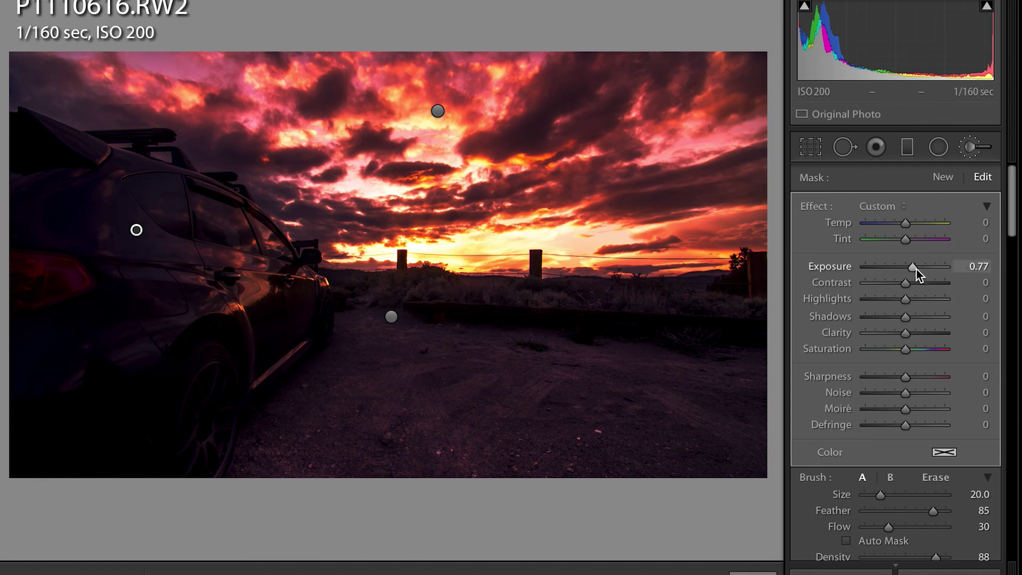
left_click_drag(916, 269, 917, 270)
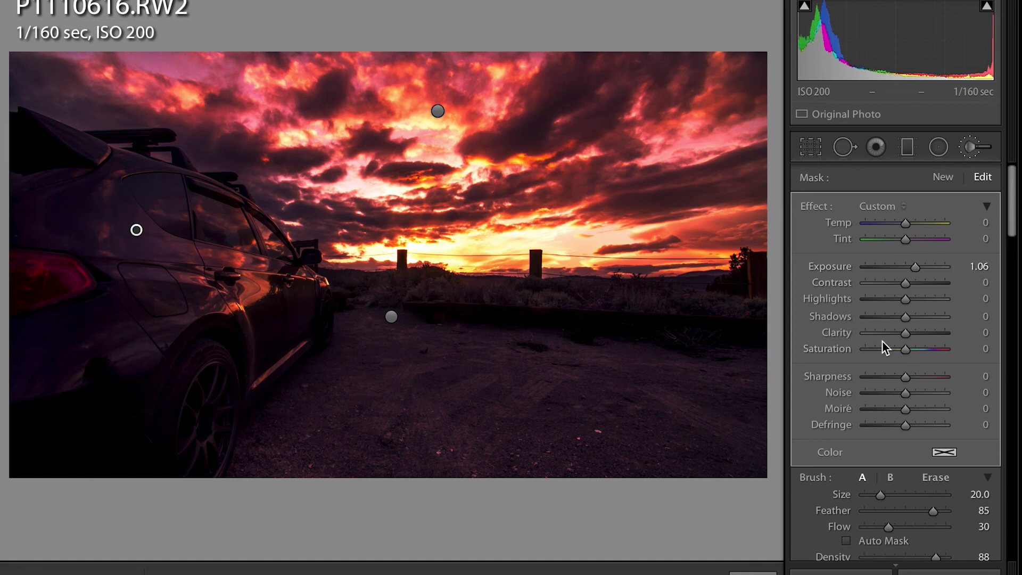
left_click_drag(905, 332, 922, 335)
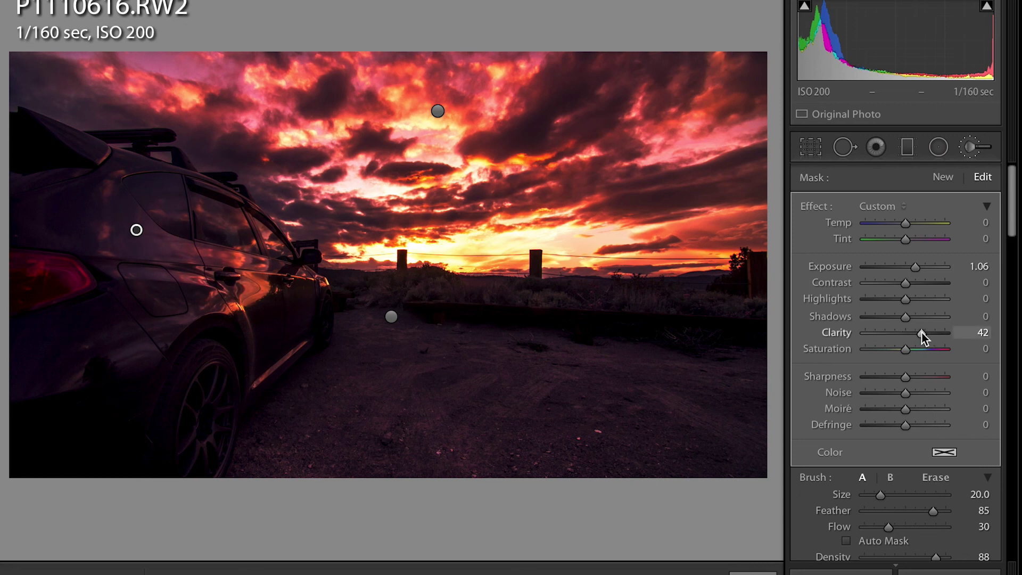
left_click_drag(921, 333, 918, 334)
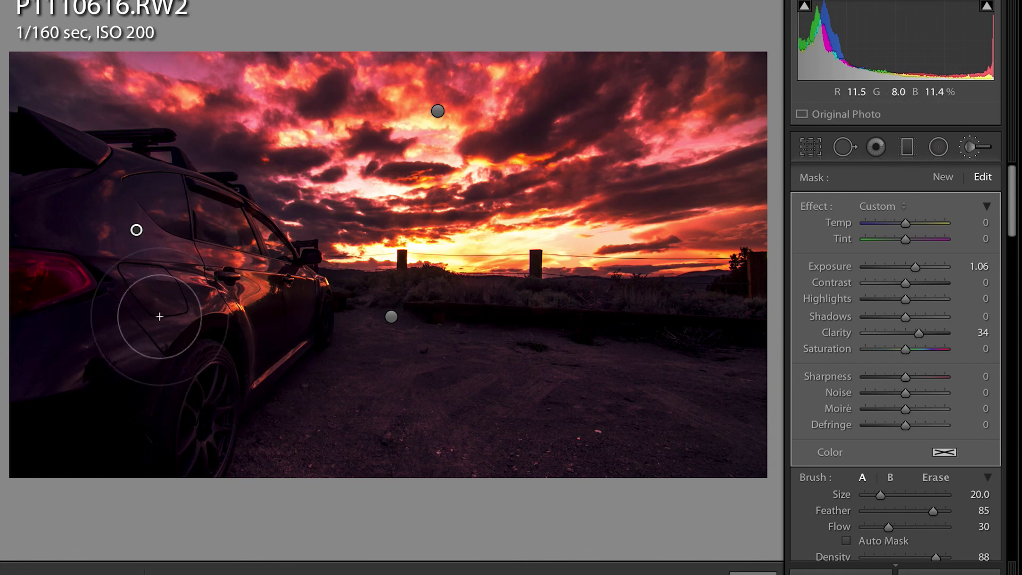
key("bracketleft")
- Close the Adjustment Brush with K to apply all local edits
key("k")
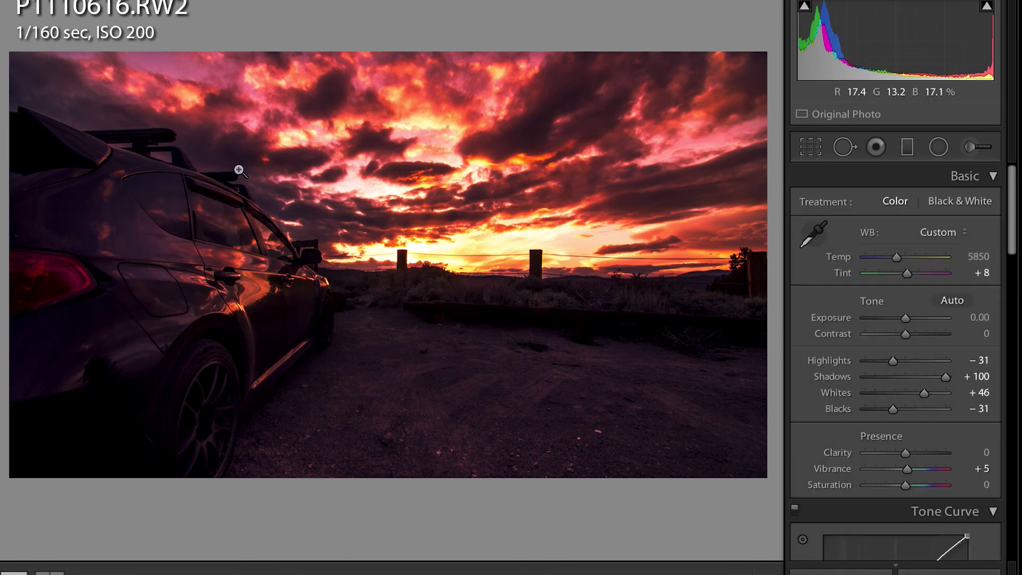